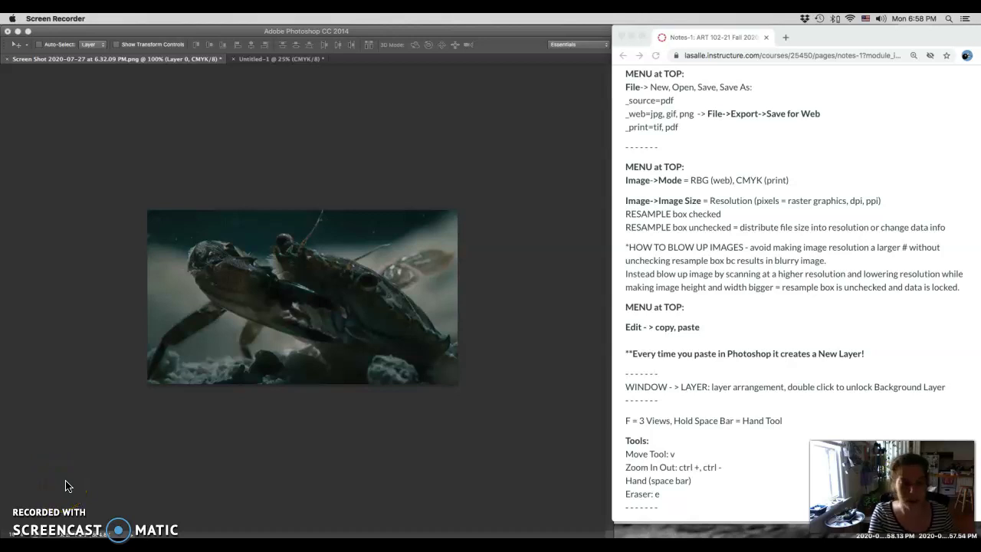
# Check the image's current colour mode, then close Untitled-1 without saving.
pyautogui.click(111, 143)
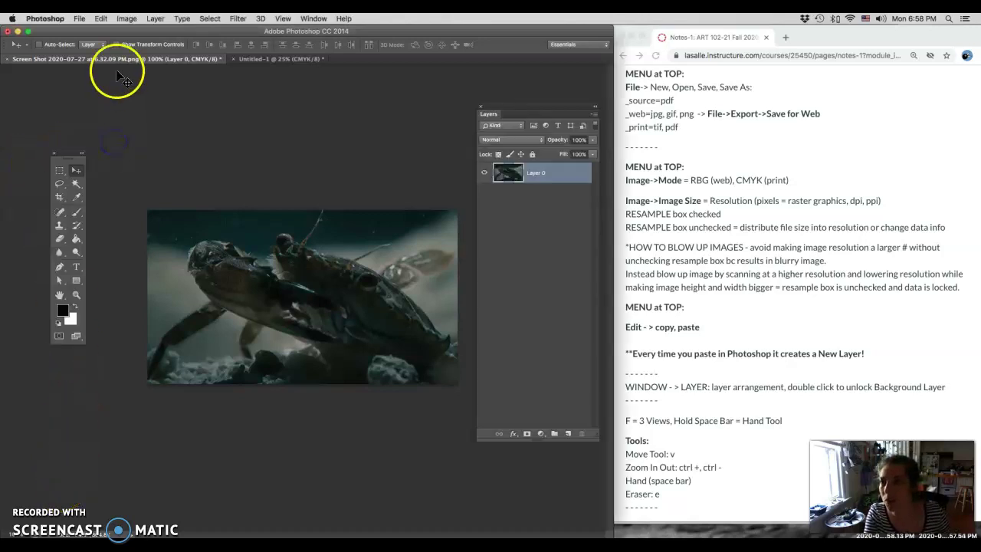
pyautogui.click(127, 18)
pyautogui.moveTo(131, 32)
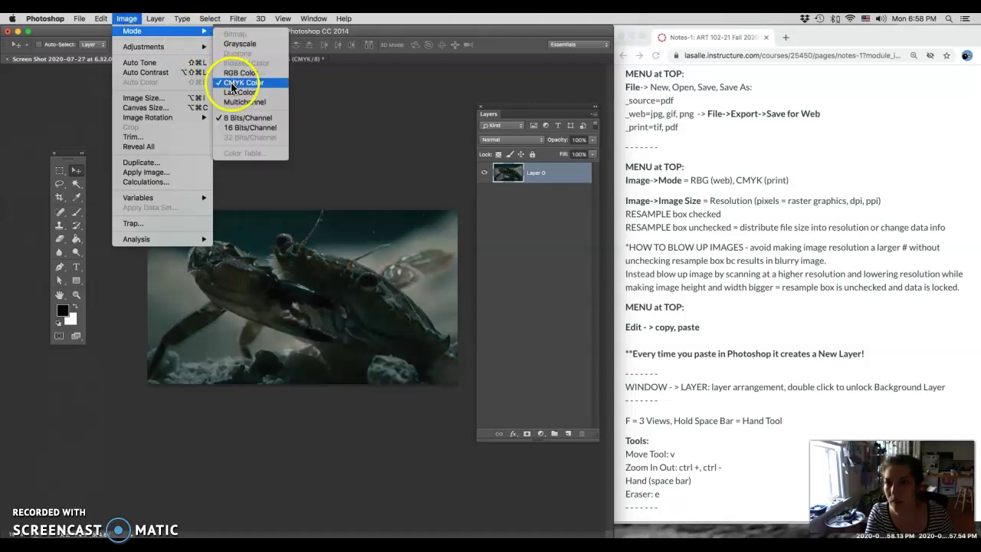
pyautogui.click(187, 33)
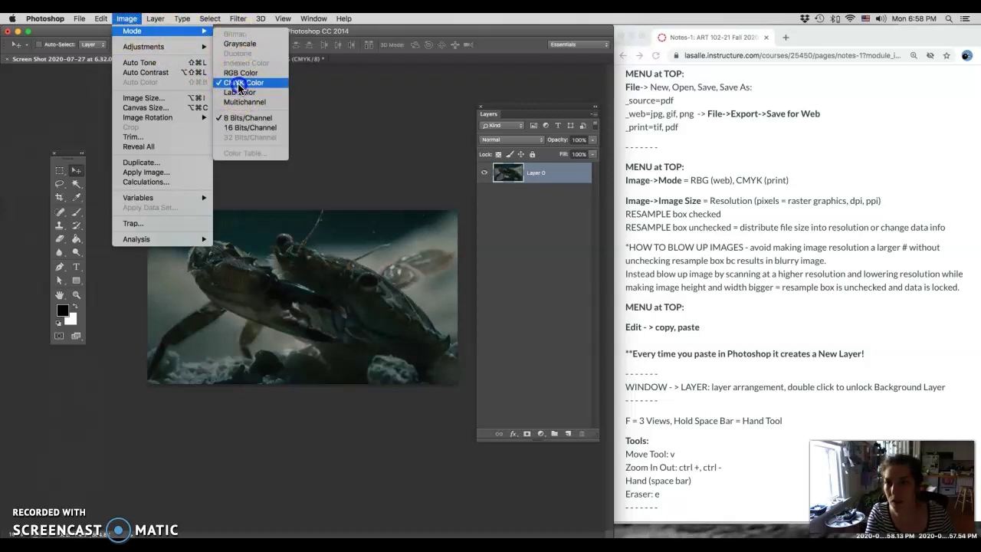
pyautogui.click(240, 84)
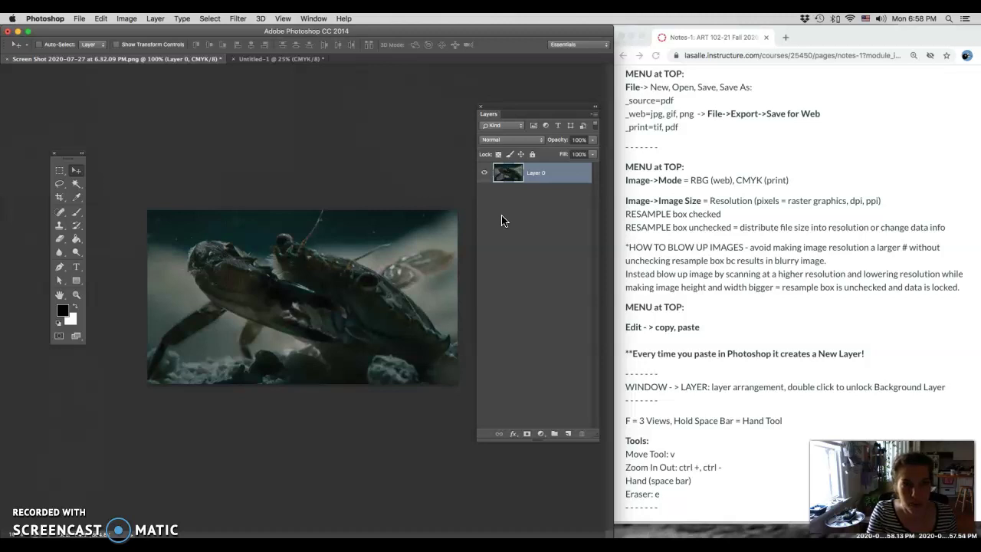
pyautogui.click(234, 59)
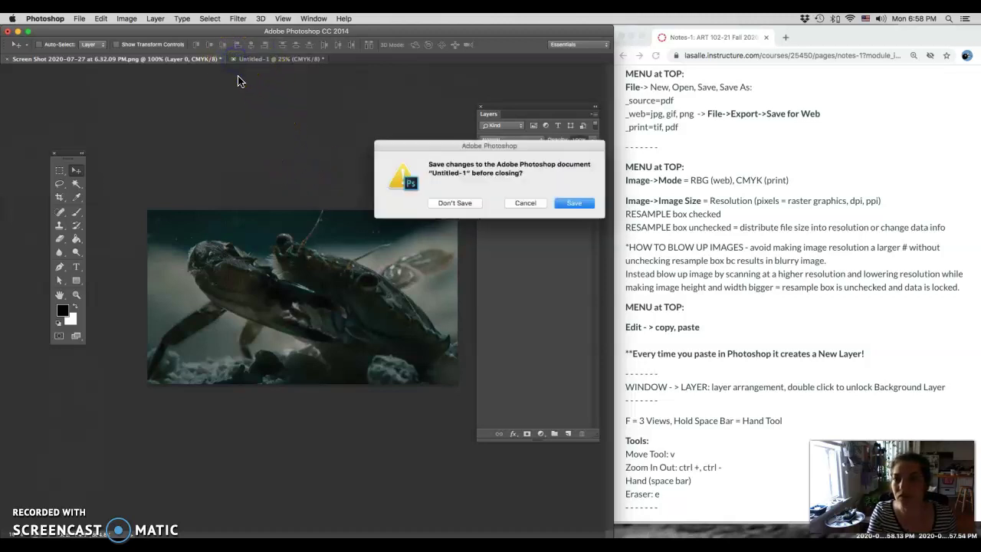
pyautogui.click(470, 205)
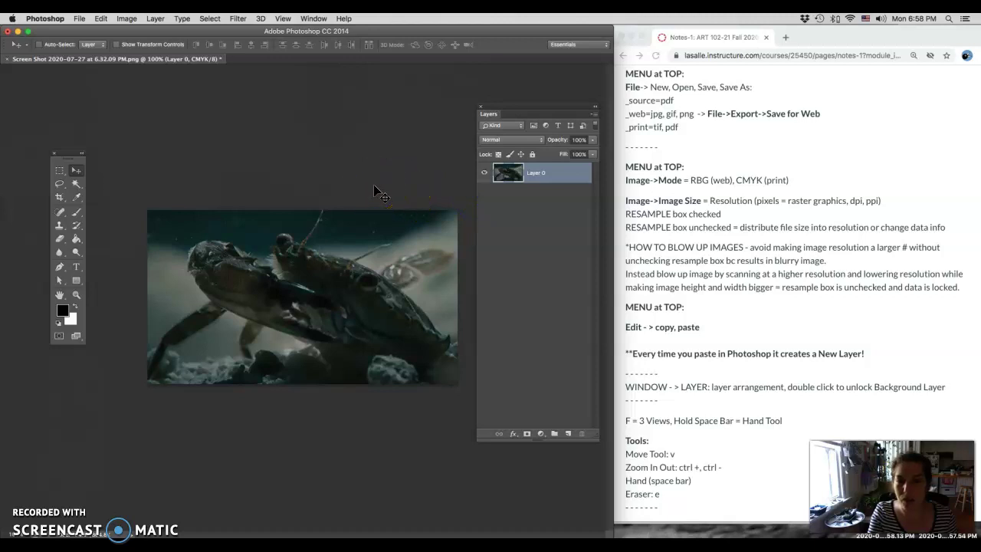
# Start a new 300-resolution document using the U.S. Paper preset.
pyautogui.click(79, 20)
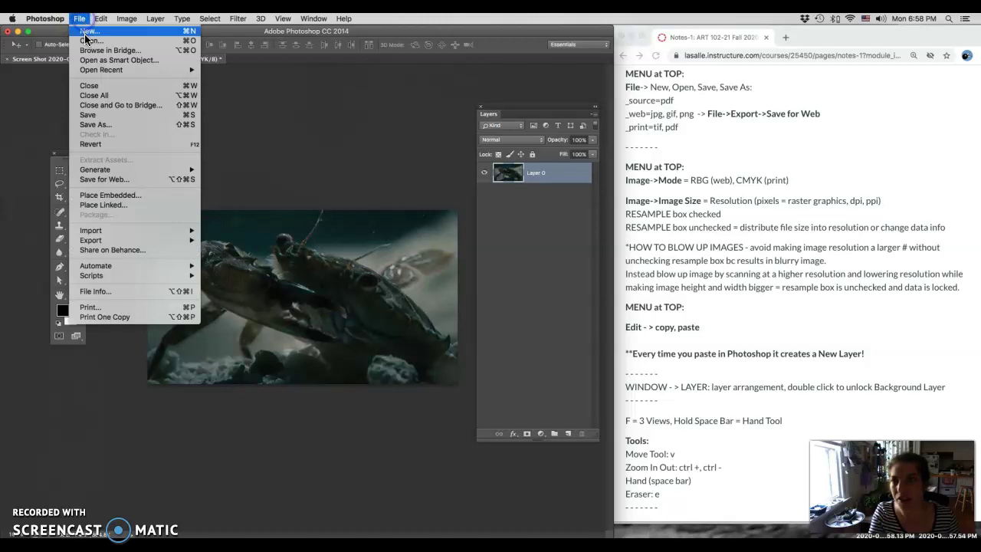
pyautogui.click(87, 34)
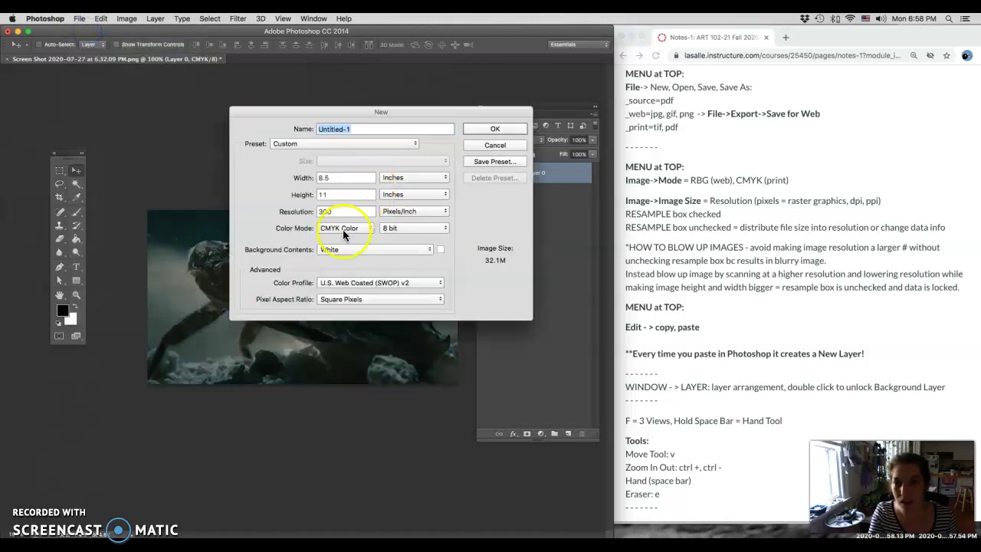
pyautogui.moveTo(339, 213); pyautogui.dragTo(309, 212)
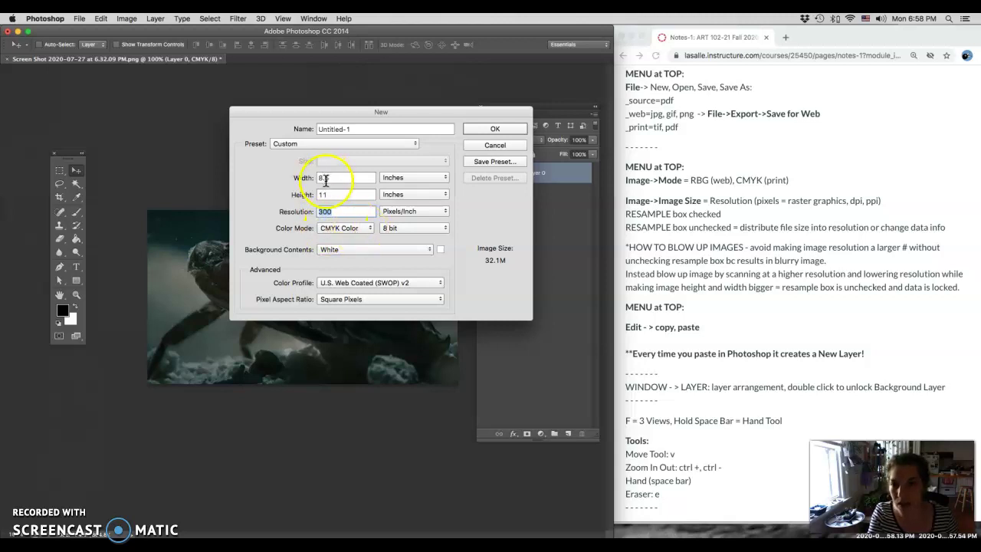
pyautogui.click(319, 143)
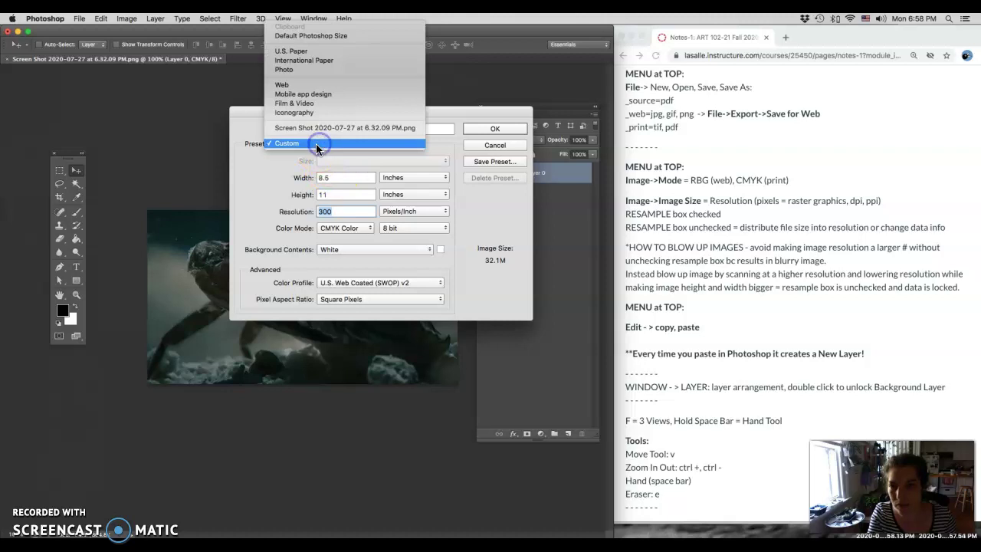
pyautogui.click(304, 51)
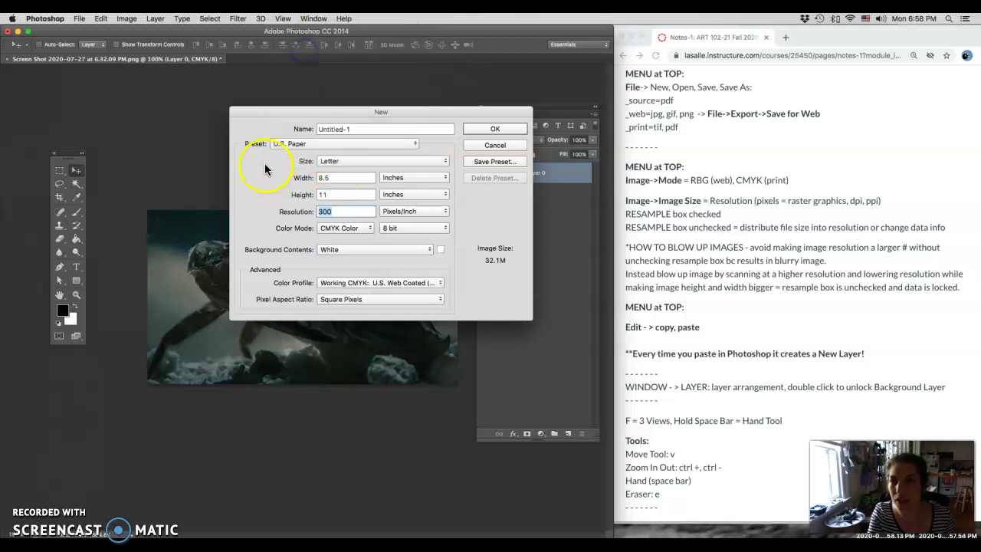
# Try the Legal and Tabloid page sizes, then settle on Letter (8.5 × 11 inches).
pyautogui.click(296, 145)
pyautogui.click(295, 145)
pyautogui.click(330, 161)
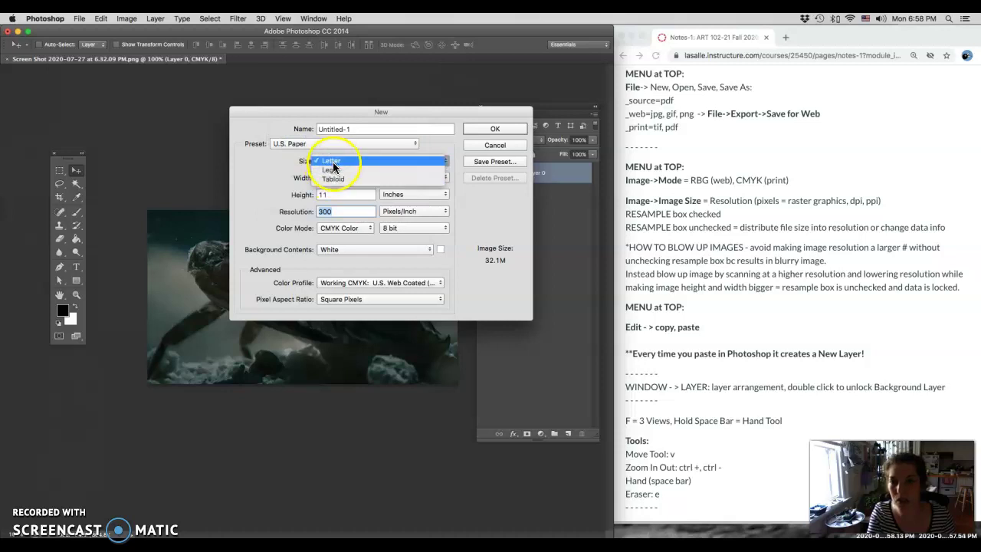
pyautogui.click(333, 181)
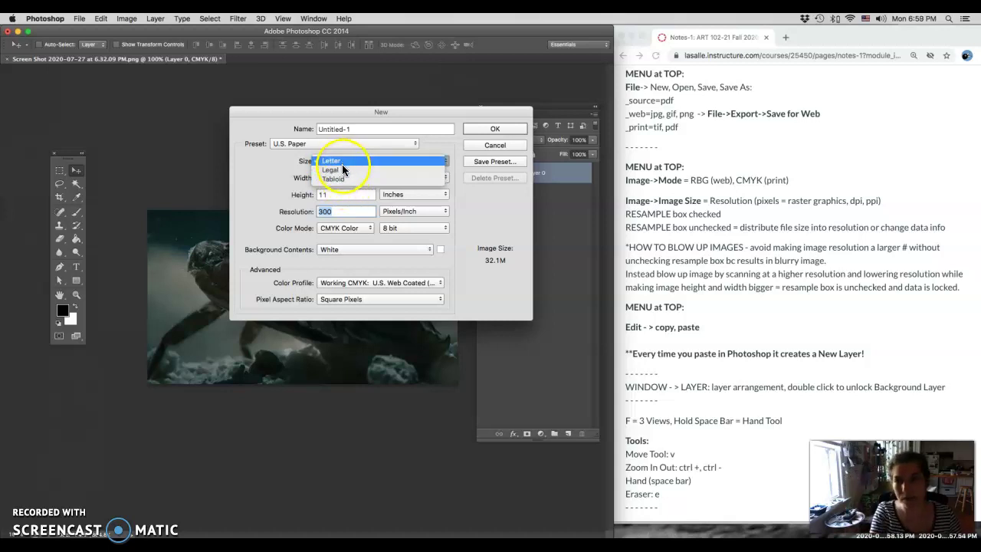
pyautogui.click(342, 172)
pyautogui.click(341, 169)
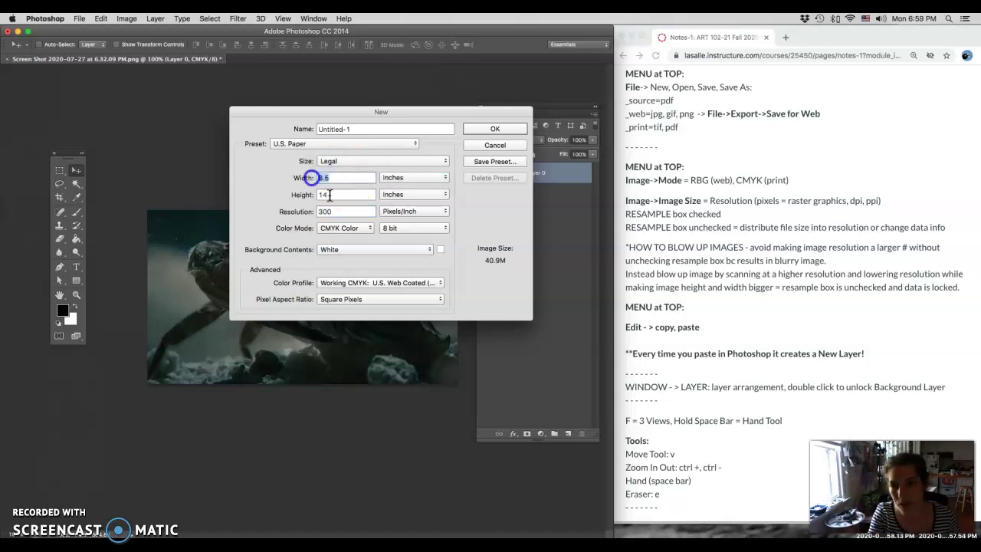
pyautogui.click(325, 195)
pyautogui.click(345, 162)
pyautogui.click(347, 171)
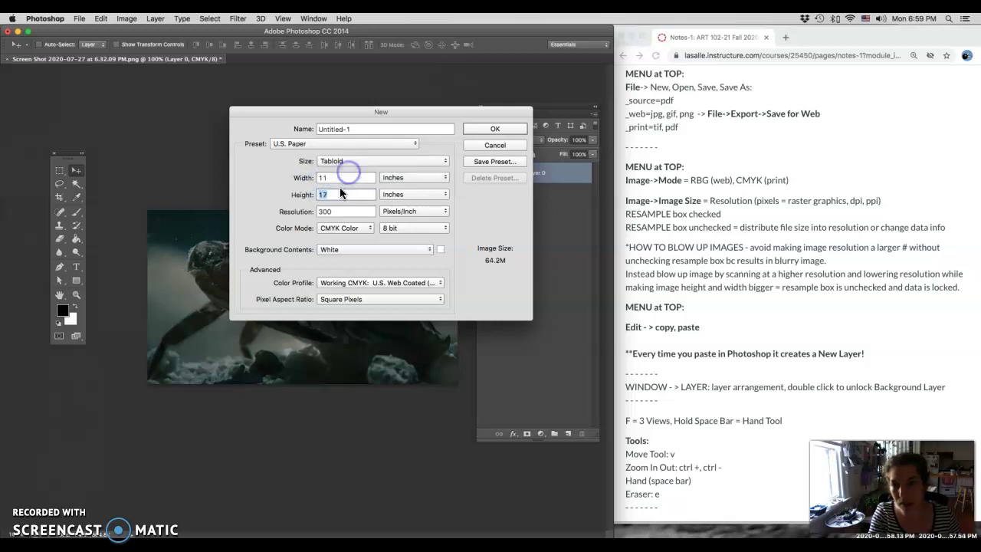
pyautogui.click(345, 161)
pyautogui.click(344, 143)
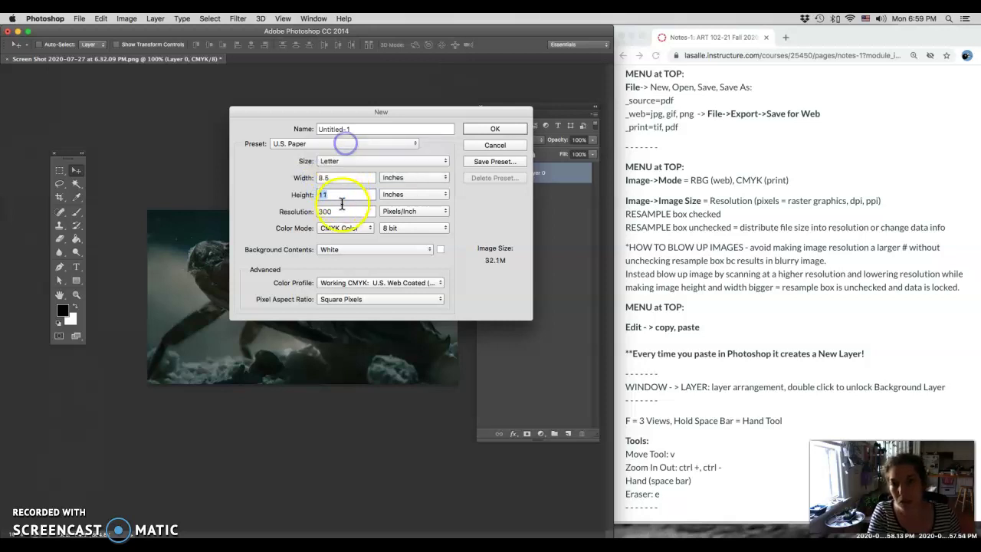
# Create the Letter document and place the crab screenshot PNG into it as an embedded layer.
pyautogui.click(490, 128)
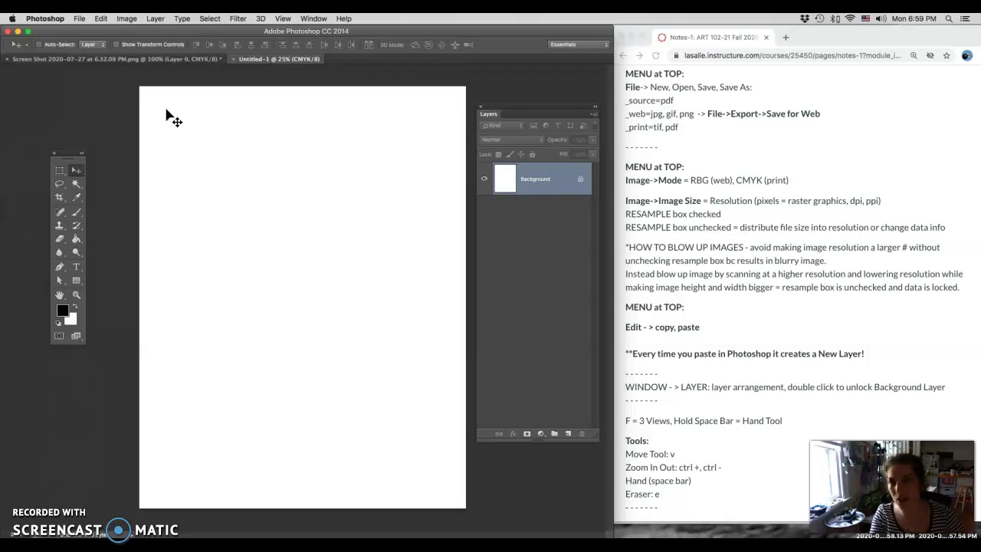
pyautogui.click(80, 19)
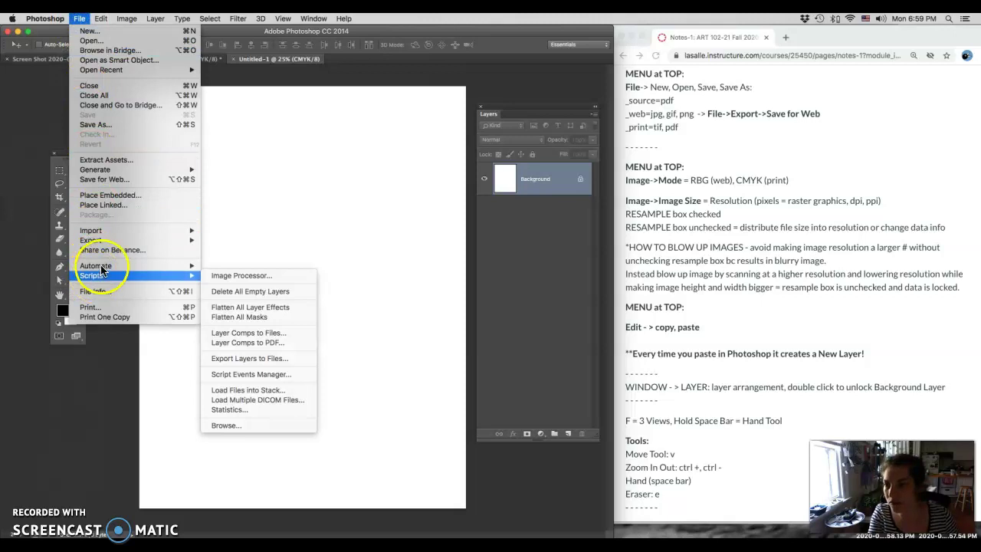
pyautogui.click(122, 196)
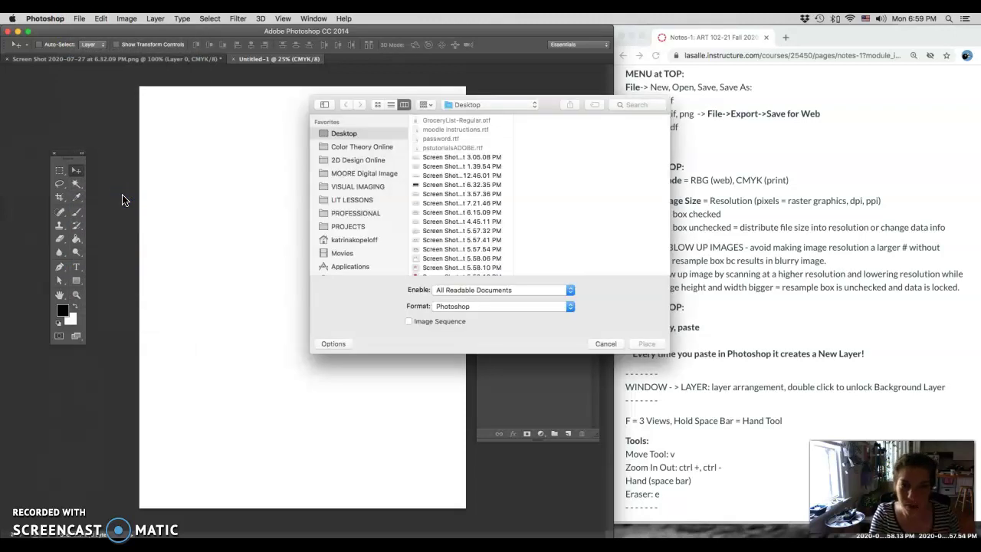
pyautogui.click(440, 185)
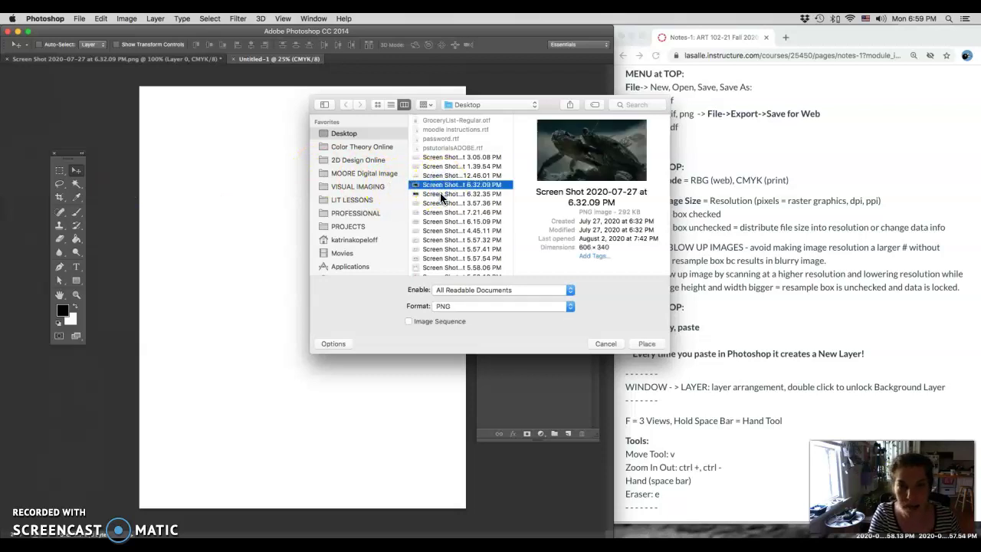
pyautogui.click(646, 344)
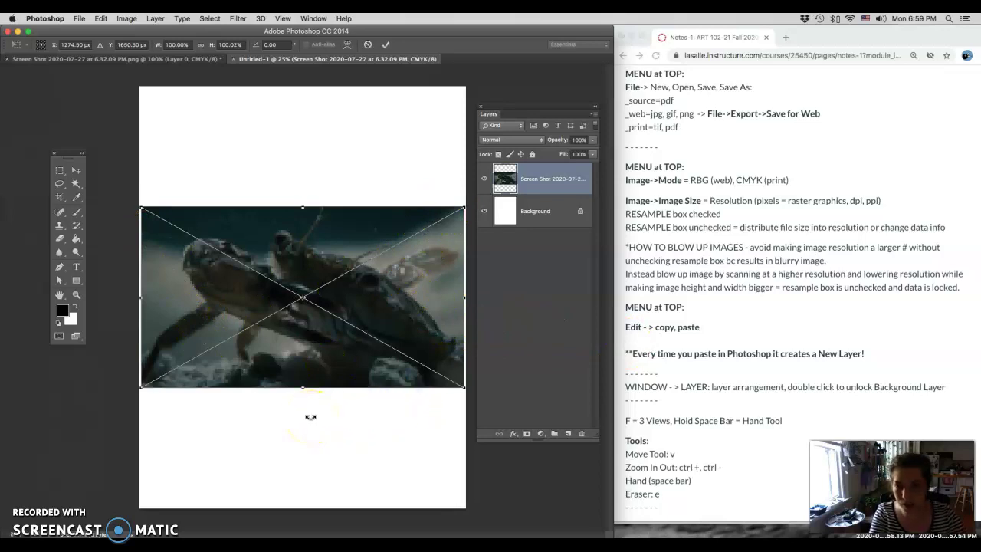
pyautogui.press('Return')
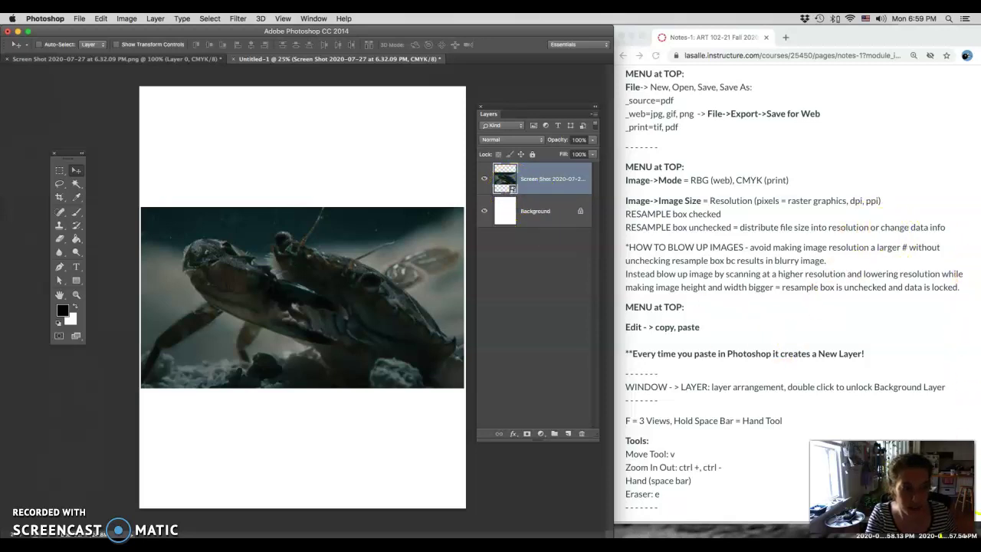
pyautogui.moveTo(843, 529); pyautogui.dragTo(610, 482)
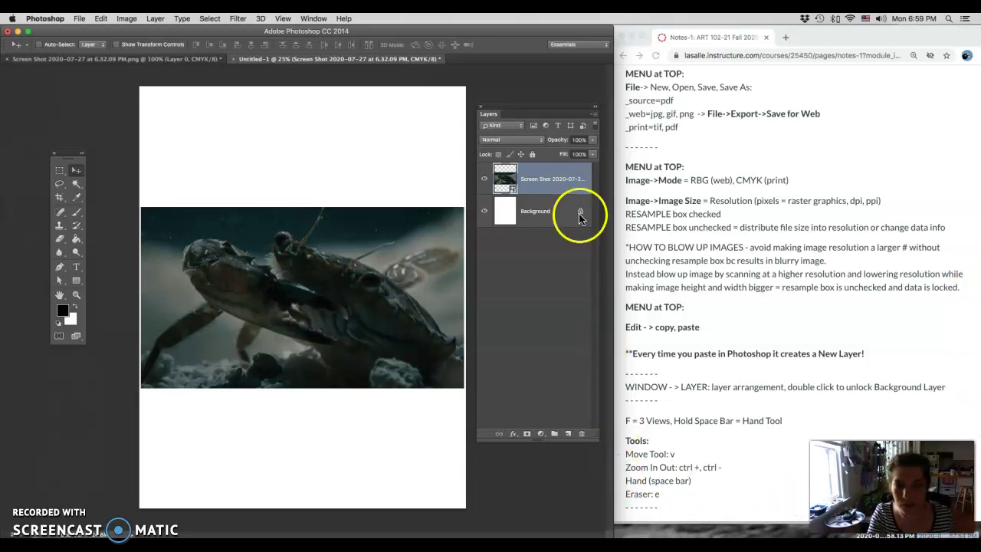
# In the crab screenshot document, review the Image Size settings and confirm them.
pyautogui.click(166, 61)
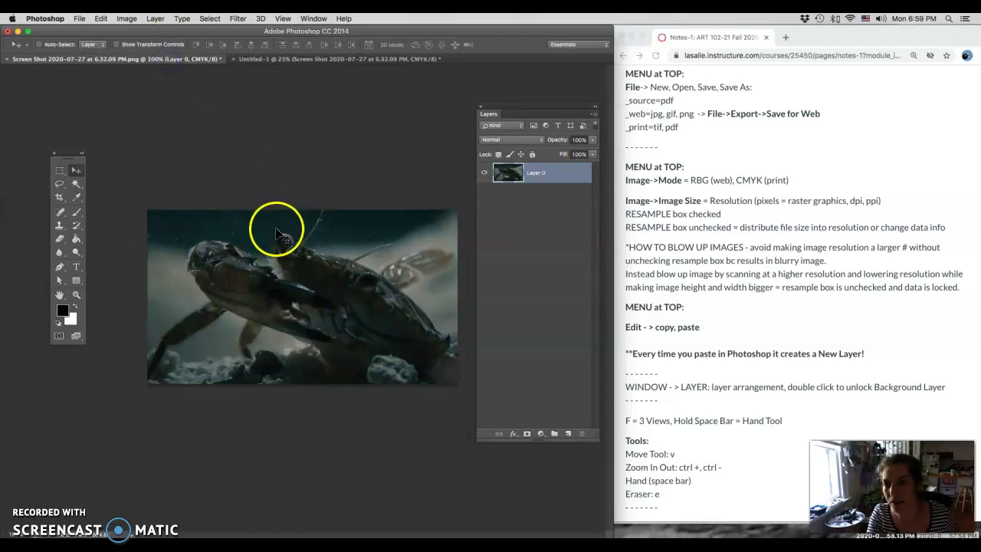
pyautogui.press('super+alt+i')
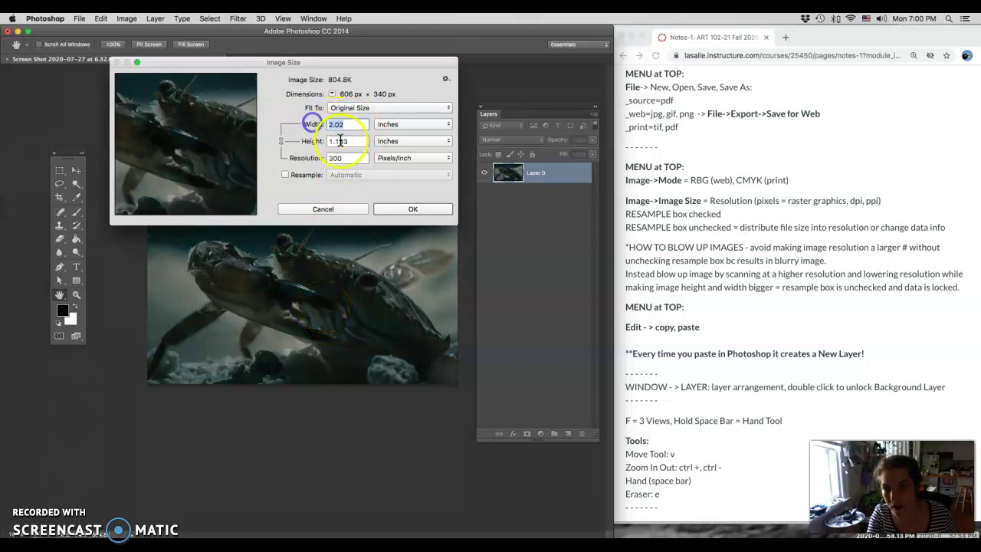
pyautogui.click(323, 141)
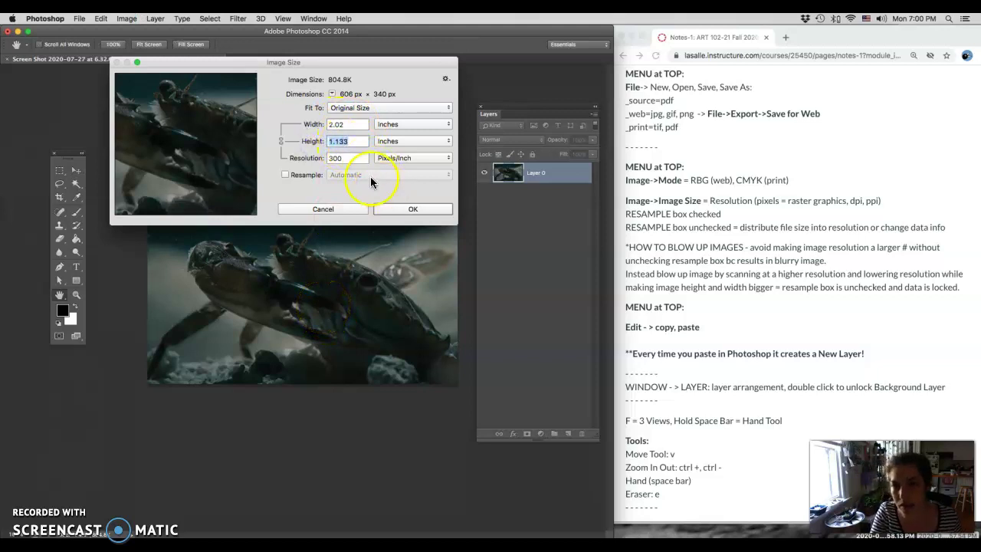
pyautogui.click(384, 210)
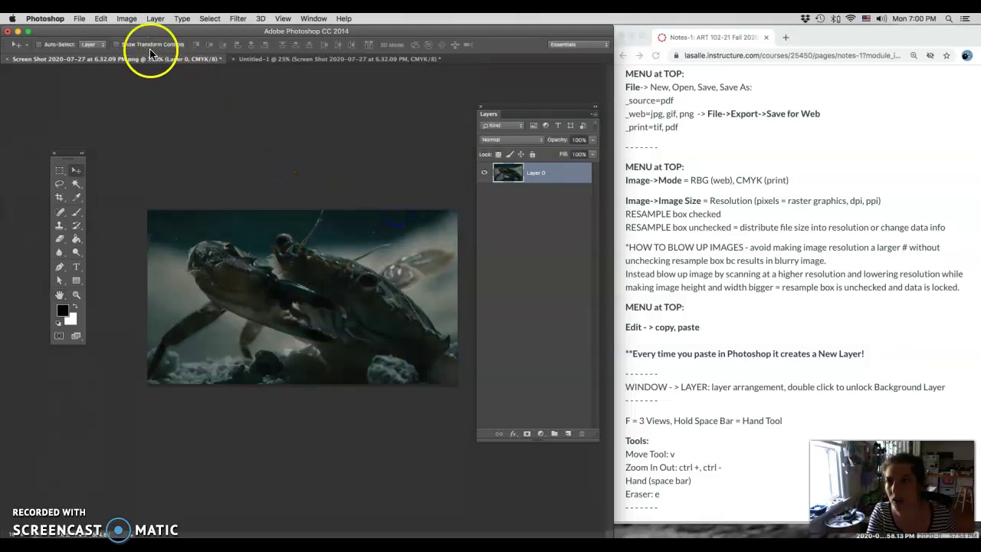
# Select all of the crab screenshot, copy it, and switch to Untitled-1.
pyautogui.click(211, 18)
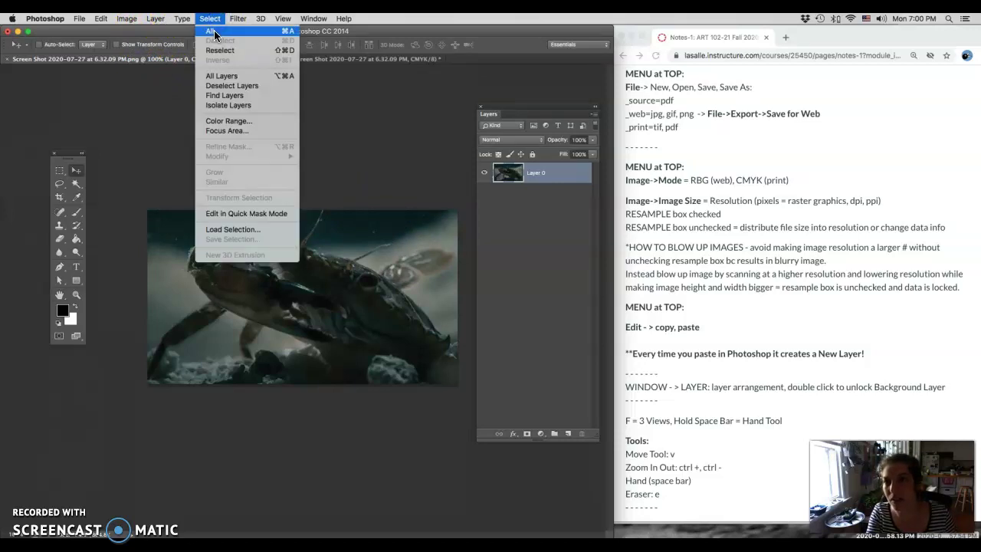
pyautogui.click(214, 33)
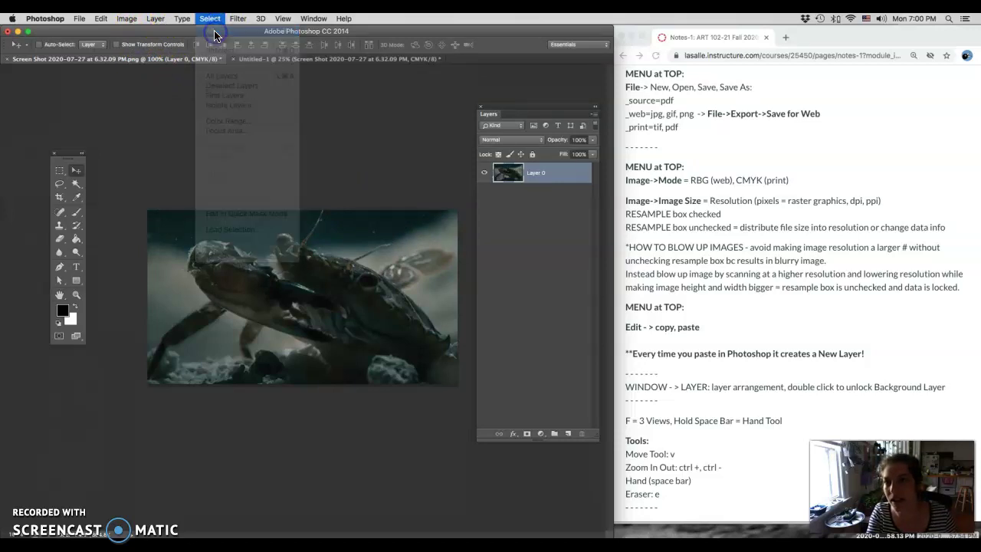
pyautogui.click(102, 18)
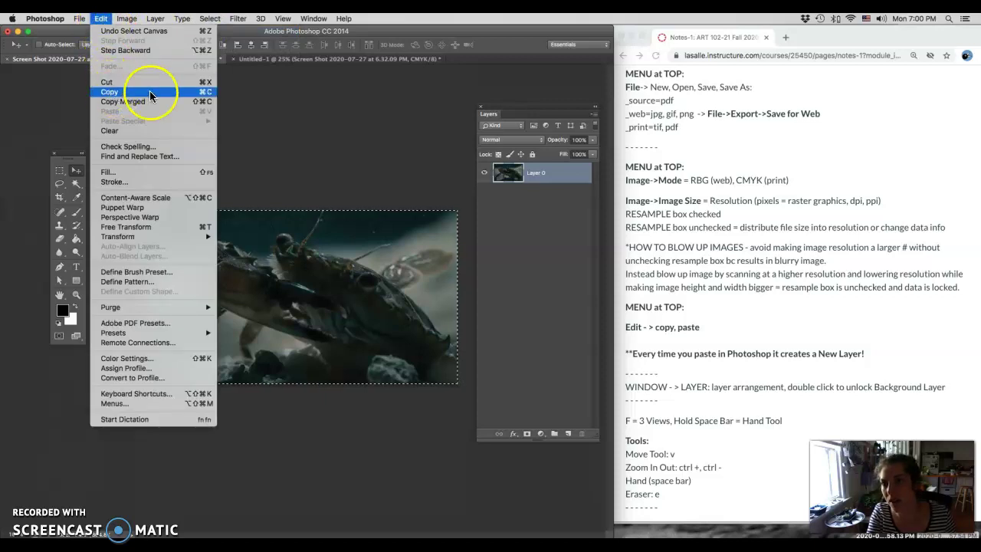
pyautogui.click(205, 93)
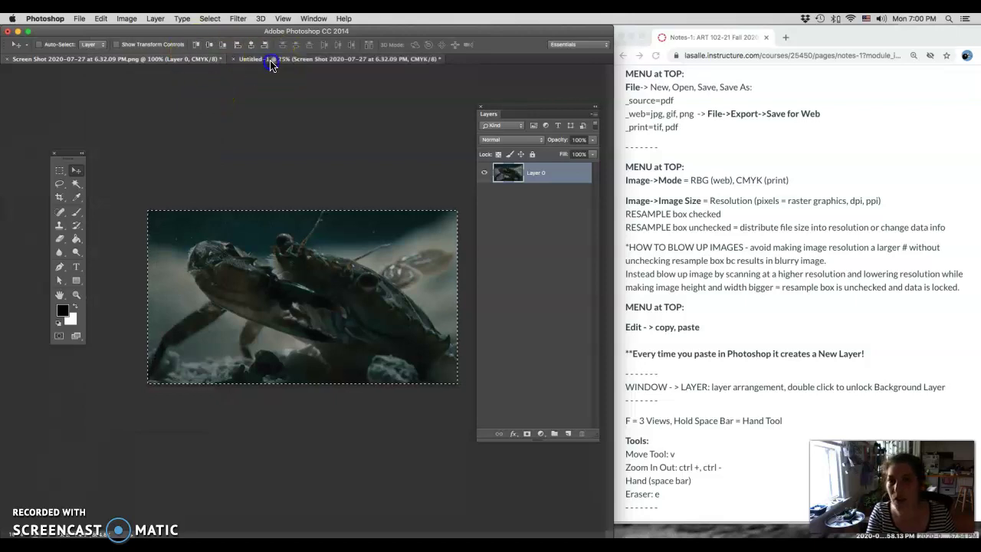
pyautogui.click(270, 59)
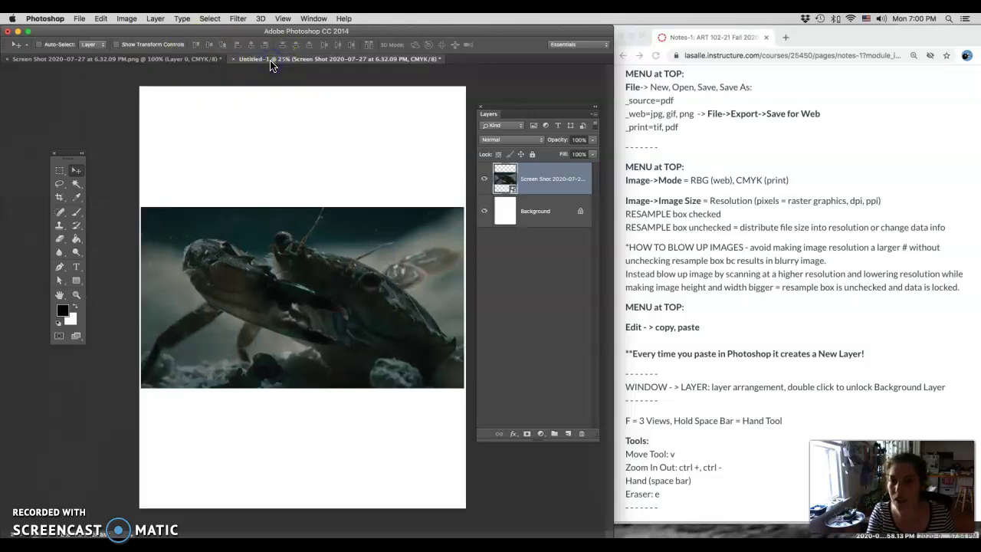
pyautogui.click(101, 19)
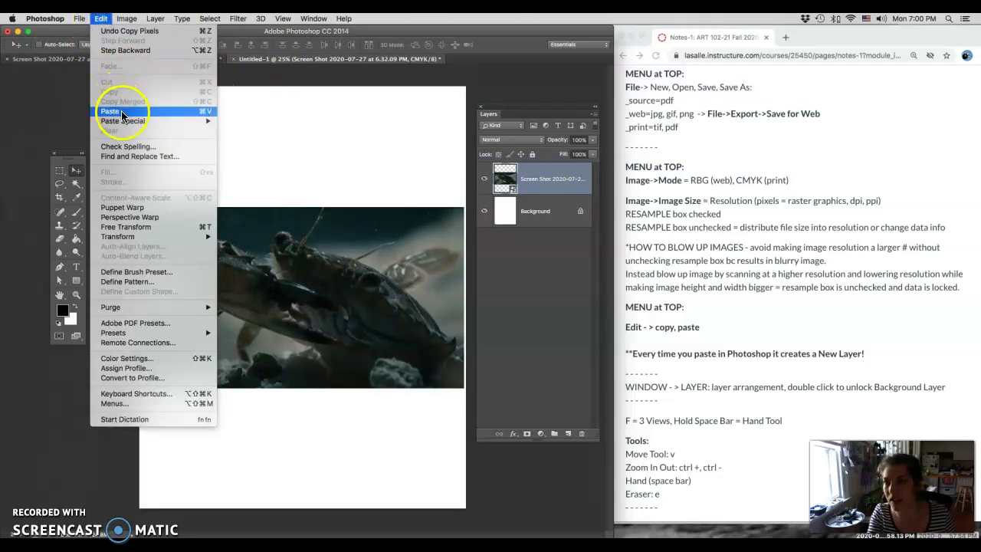
# Paste the crab as Layer 1 above the large screenshot, which is nudged slightly lower.
pyautogui.click(205, 115)
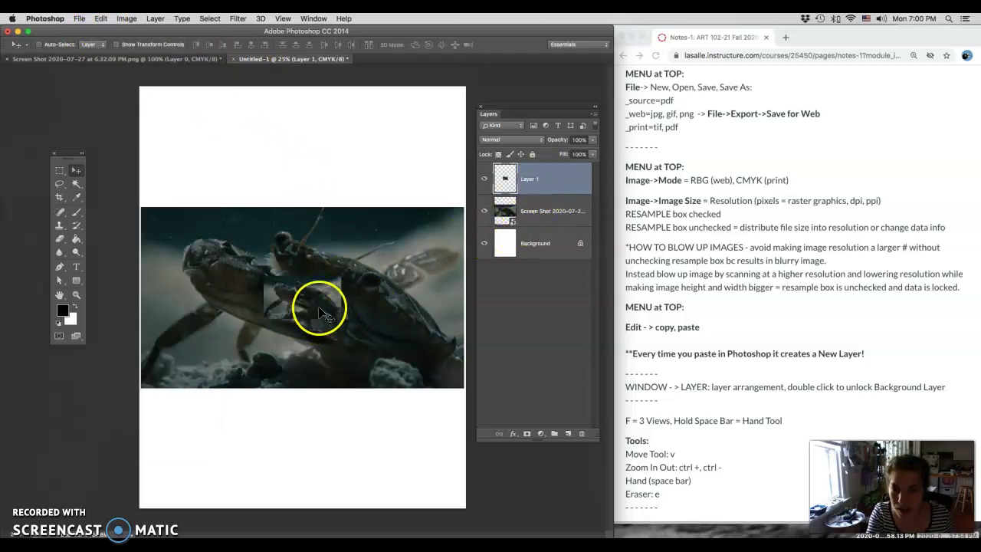
pyautogui.moveTo(320, 309); pyautogui.dragTo(300, 180)
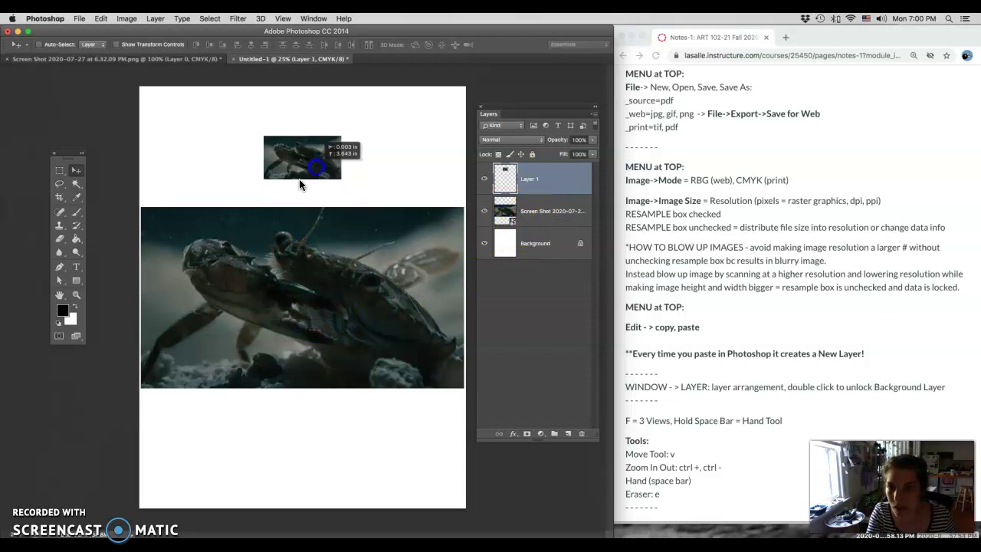
pyautogui.click(76, 170)
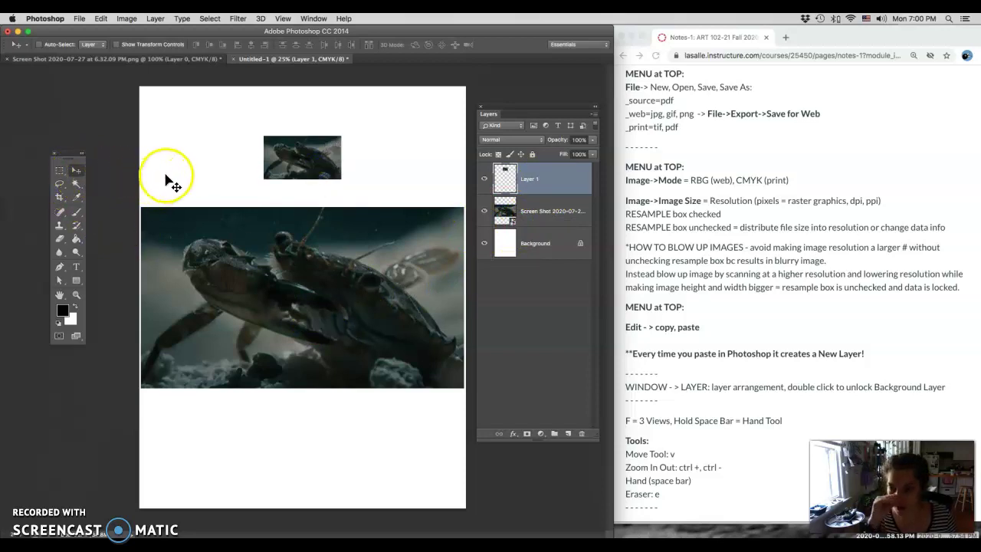
pyautogui.moveTo(297, 168)
pyautogui.mouseDown()
pyautogui.moveTo(274, 153)
pyautogui.moveTo(305, 170)
pyautogui.moveTo(291, 167)
pyautogui.mouseUp()
pyautogui.click(543, 218)
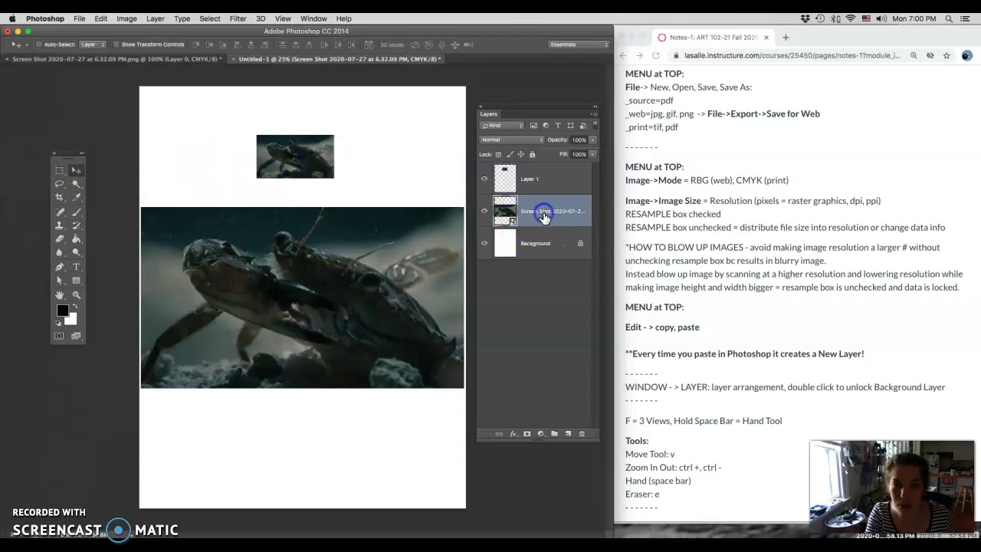
pyautogui.moveTo(349, 299)
pyautogui.mouseDown()
pyautogui.moveTo(350, 350)
pyautogui.moveTo(345, 286)
pyautogui.mouseUp()
pyautogui.click(526, 179)
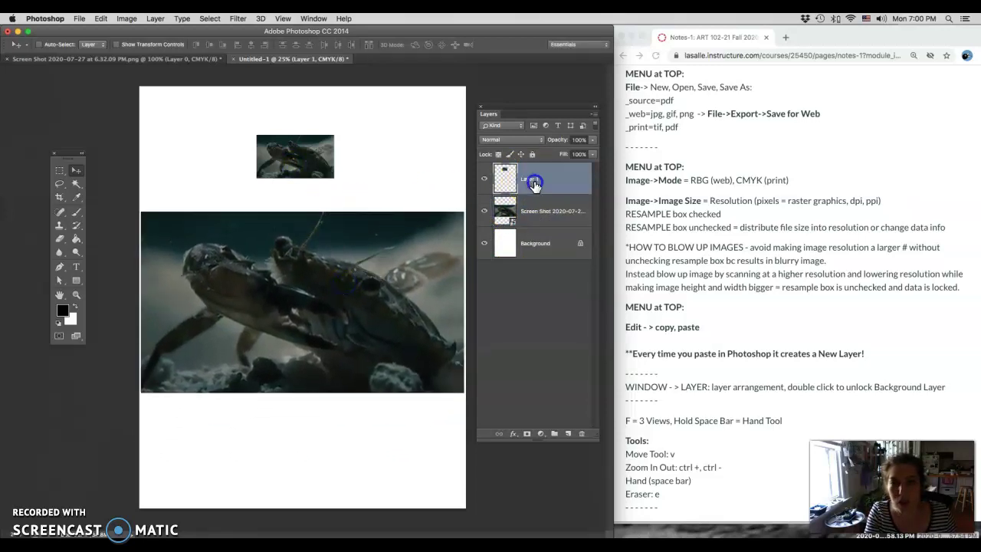
pyautogui.moveTo(331, 177); pyautogui.dragTo(314, 155)
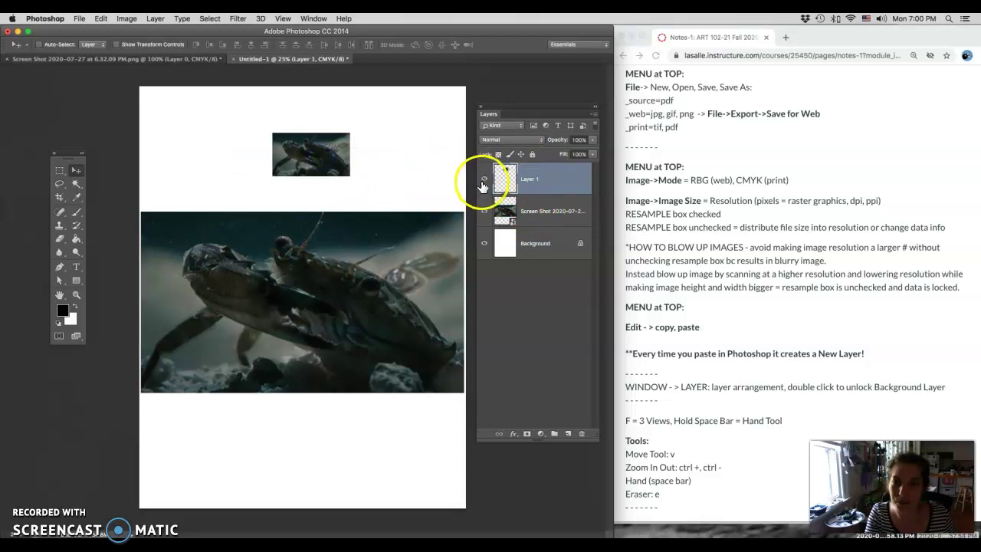
pyautogui.moveTo(339, 296)
pyautogui.mouseDown()
pyautogui.moveTo(338, 284)
pyautogui.moveTo(314, 307)
pyautogui.moveTo(368, 314)
pyautogui.moveTo(320, 299)
pyautogui.mouseUp()
# Try erasing the screenshot layer but cancel rasterizing, keeping it a smart object.
pyautogui.click(548, 214)
pyautogui.click(60, 238)
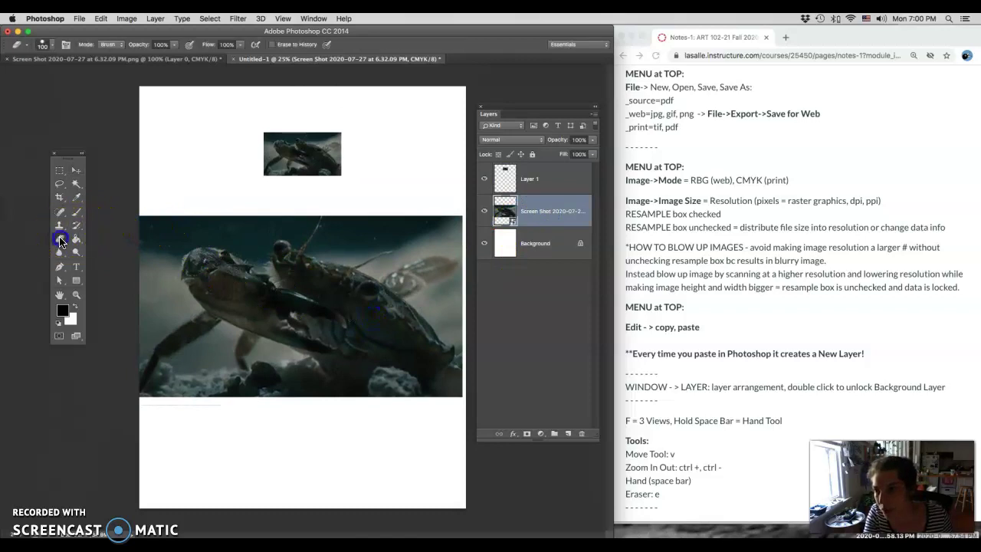
pyautogui.click(181, 251)
pyautogui.click(520, 203)
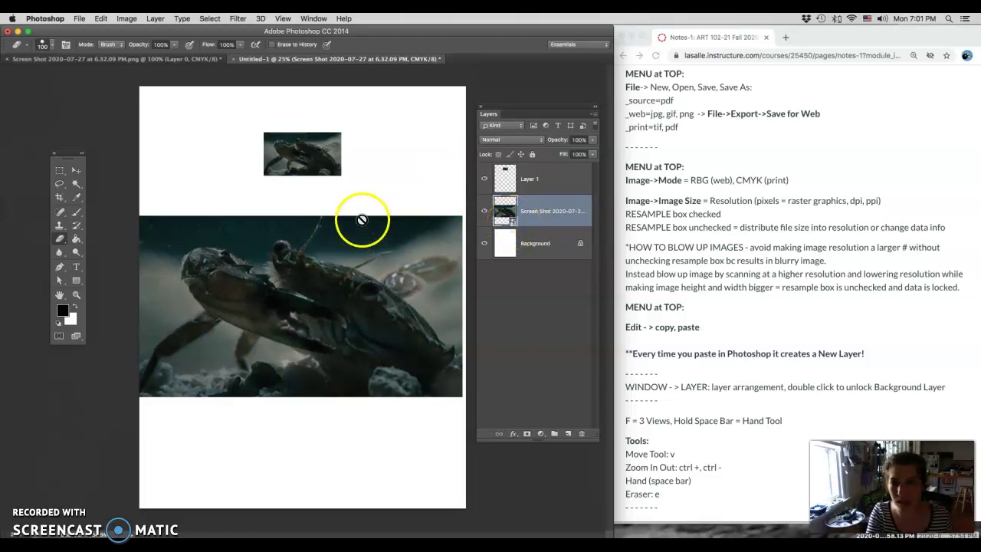
pyautogui.click(77, 172)
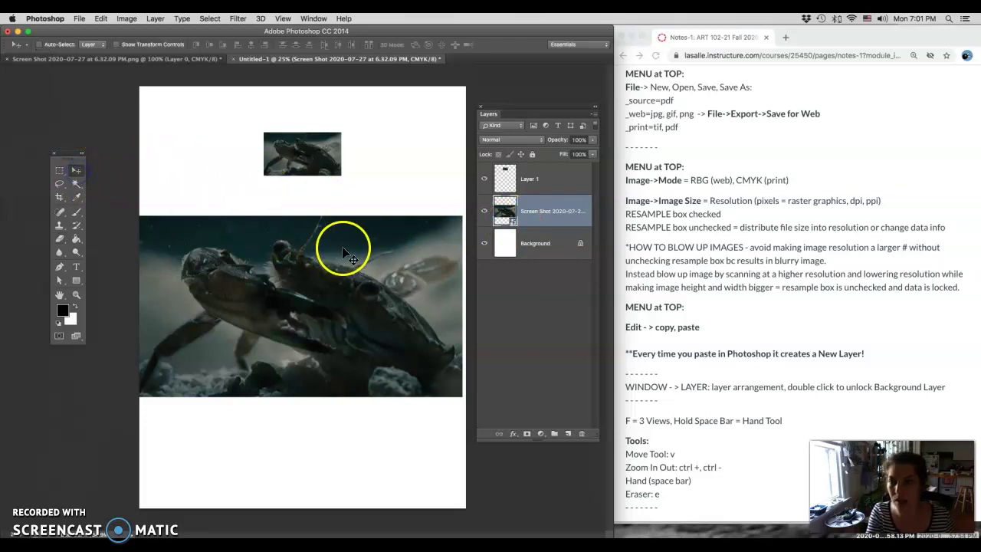
# Rename Layer 1 to 'crab'.
pyautogui.click(536, 179)
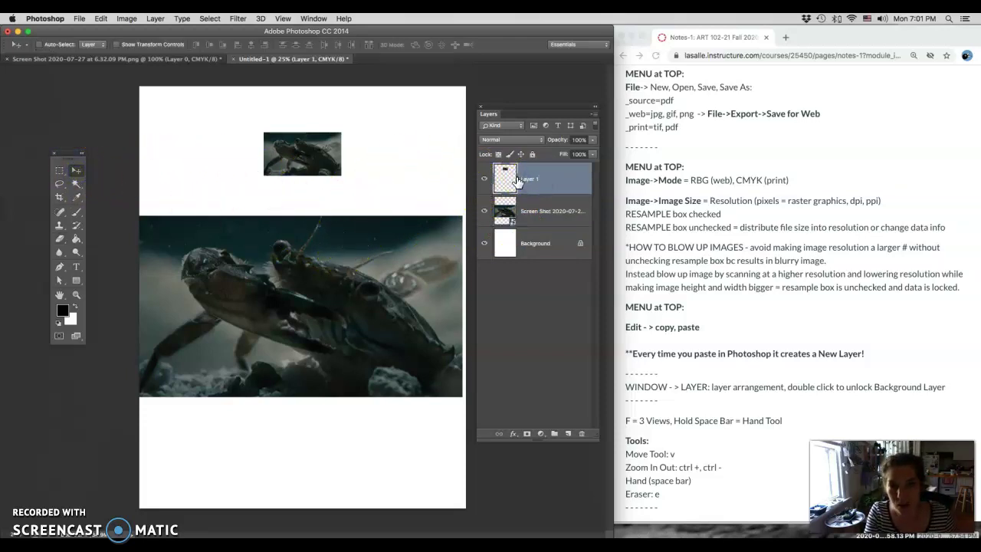
pyautogui.click(529, 181)
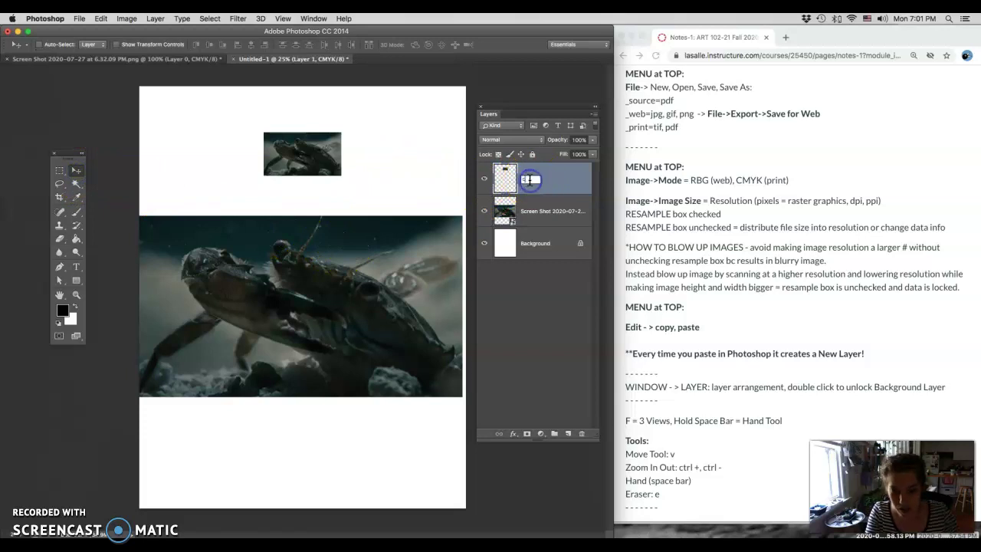
pyautogui.write('crab')
pyautogui.press('Return')
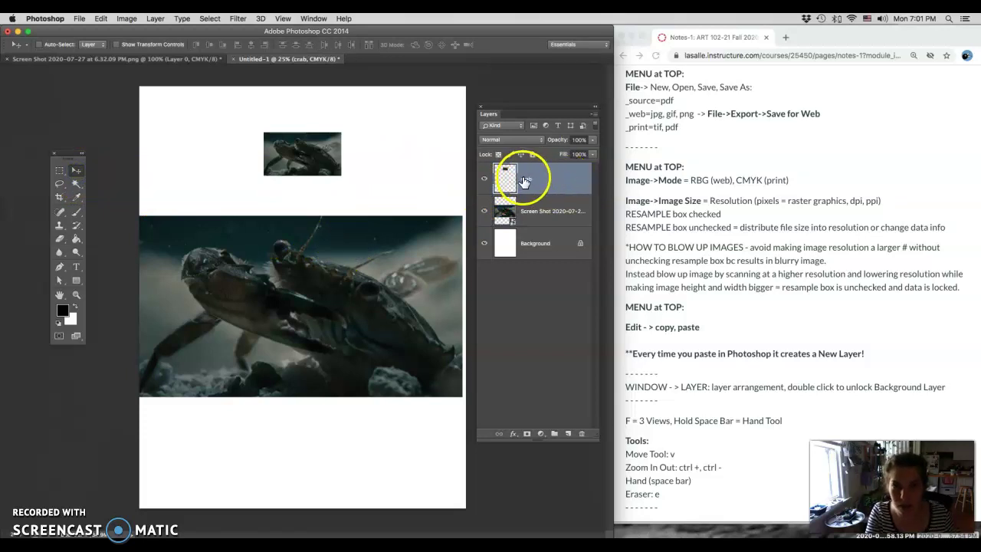
# Rename the screenshot layer to 'crab smart object'.
pyautogui.doubleClick(531, 211)
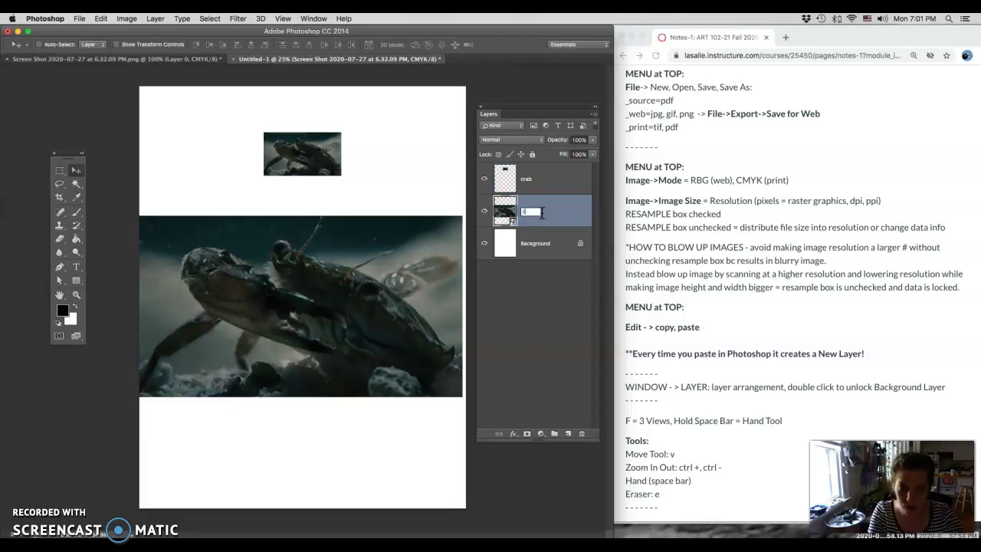
pyautogui.write('crab scmart object')
pyautogui.press('Return')
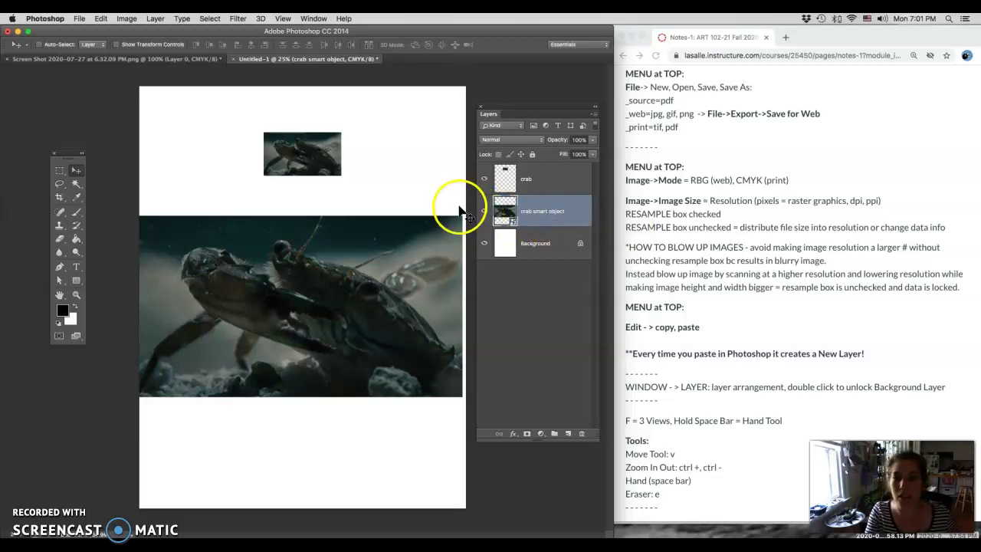
pyautogui.click(529, 214)
pyautogui.moveTo(529, 213)
pyautogui.mouseDown()
pyautogui.moveTo(535, 175)
pyautogui.moveTo(528, 207)
pyautogui.moveTo(486, 208)
pyautogui.moveTo(544, 184)
pyautogui.mouseUp()
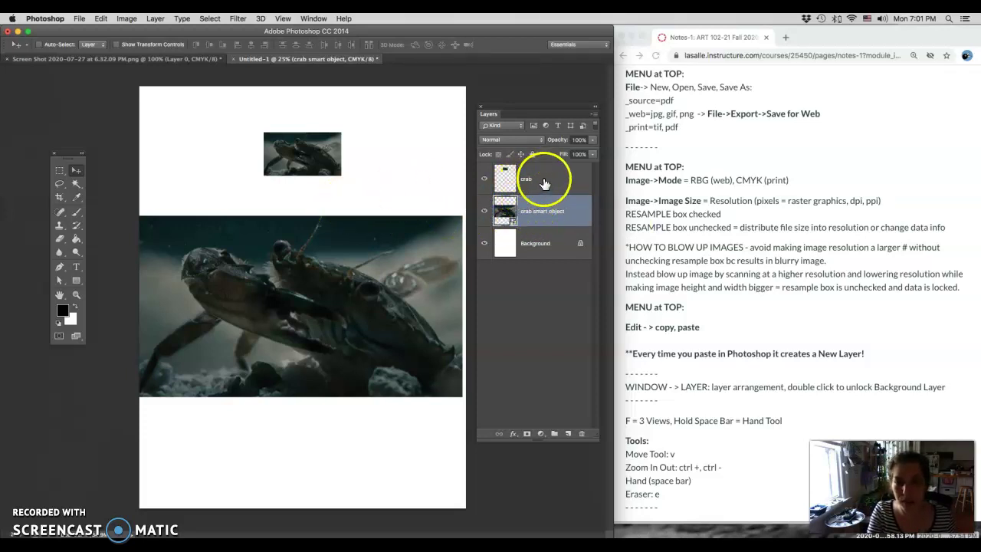
# Free-transform the crab layer to about 424% across the page width and move it to the top edge.
pyautogui.click(104, 19)
pyautogui.click(127, 228)
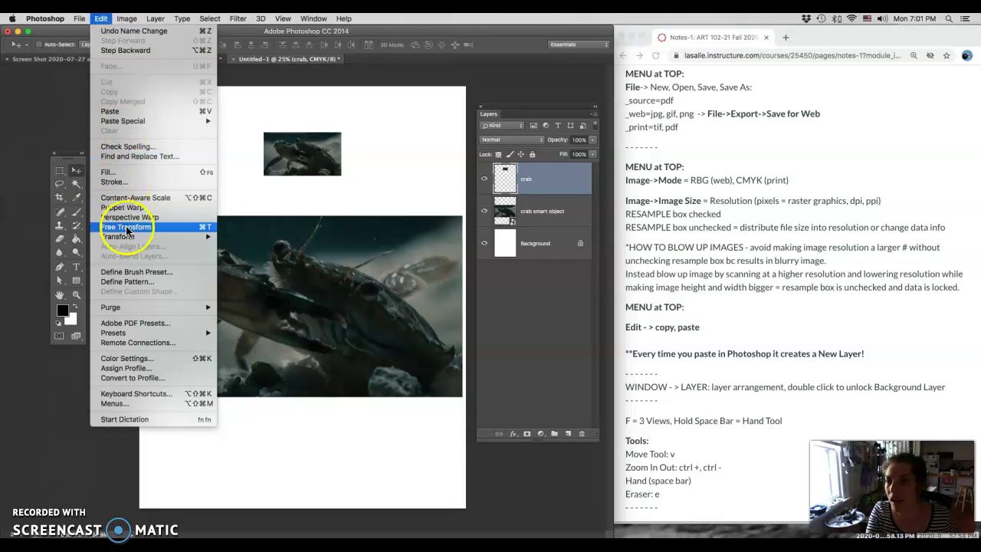
pyautogui.click(204, 230)
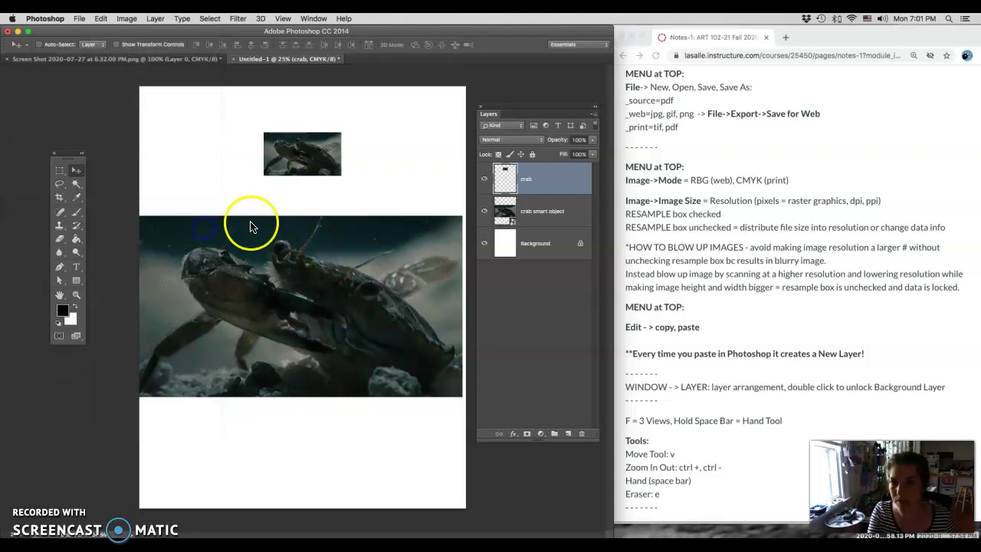
pyautogui.moveTo(343, 176); pyautogui.dragTo(427, 322)
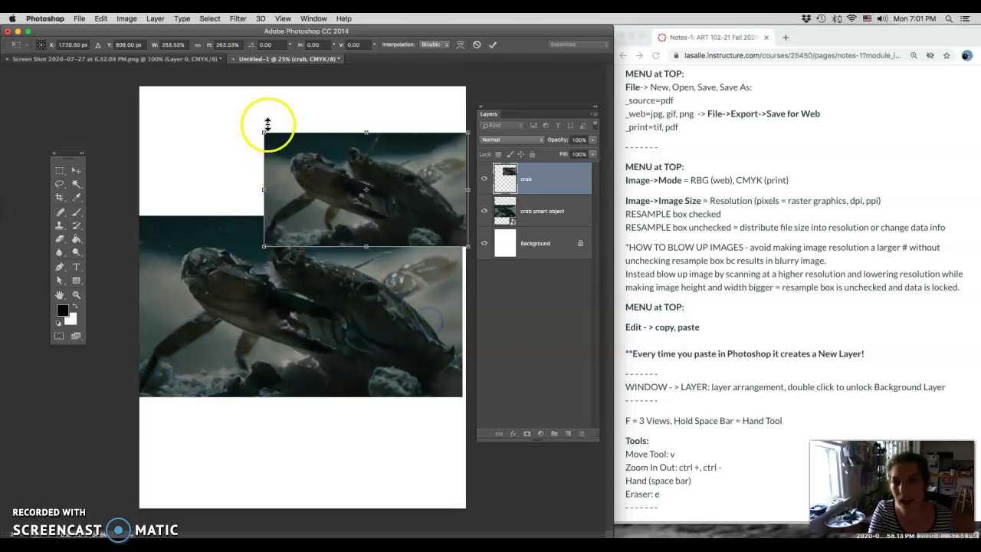
pyautogui.moveTo(263, 131); pyautogui.dragTo(133, 81)
pyautogui.moveTo(314, 141); pyautogui.dragTo(321, 214)
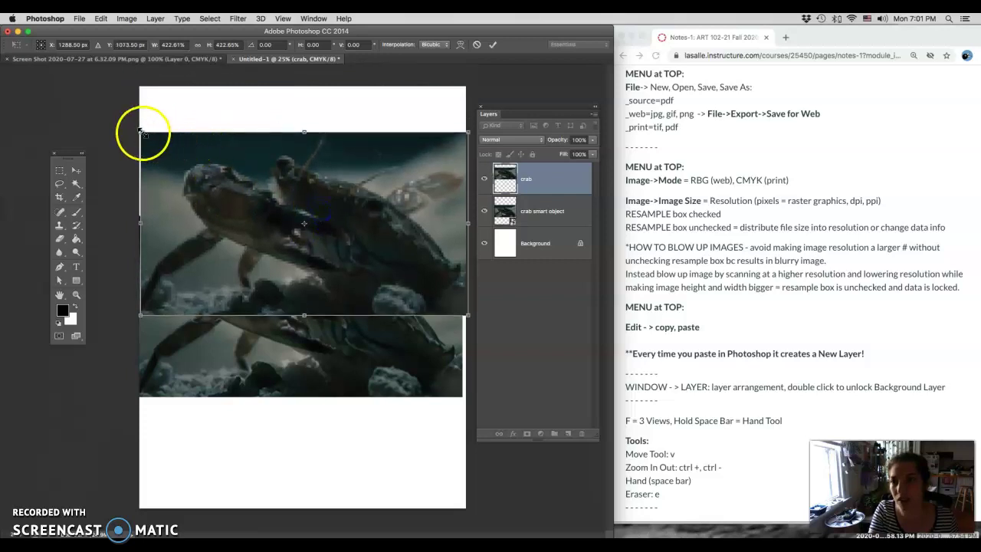
pyautogui.moveTo(140, 131); pyautogui.dragTo(139, 131)
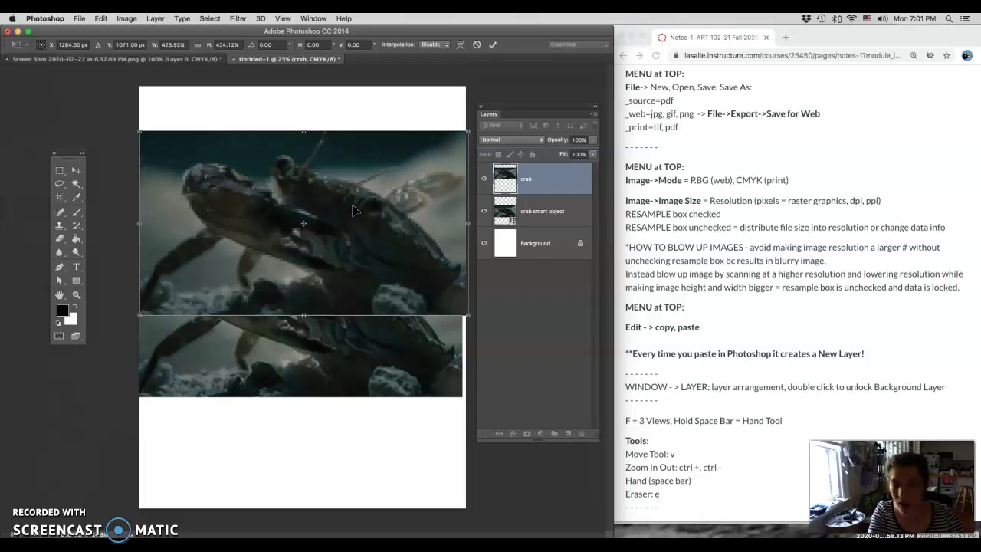
pyautogui.press('Return')
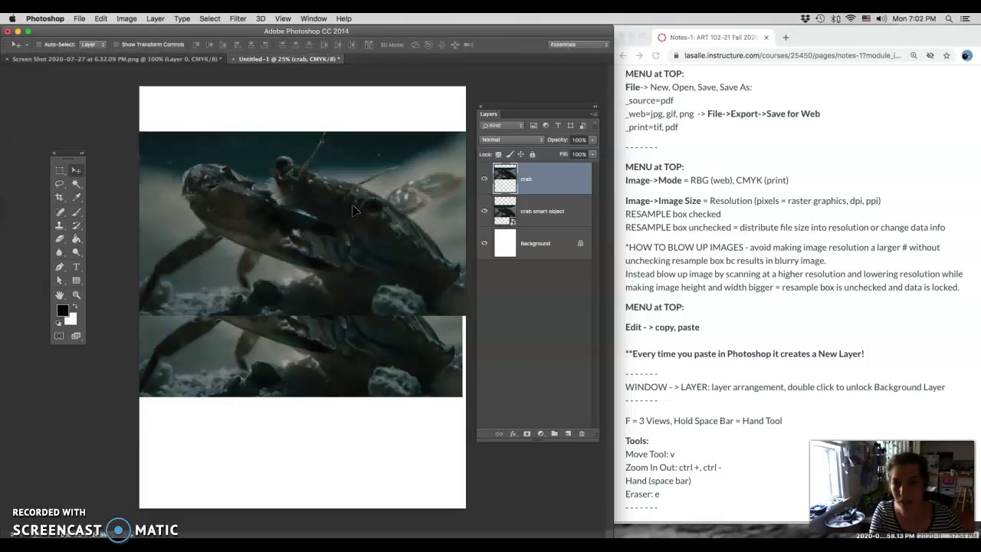
pyautogui.moveTo(351, 212); pyautogui.dragTo(346, 187)
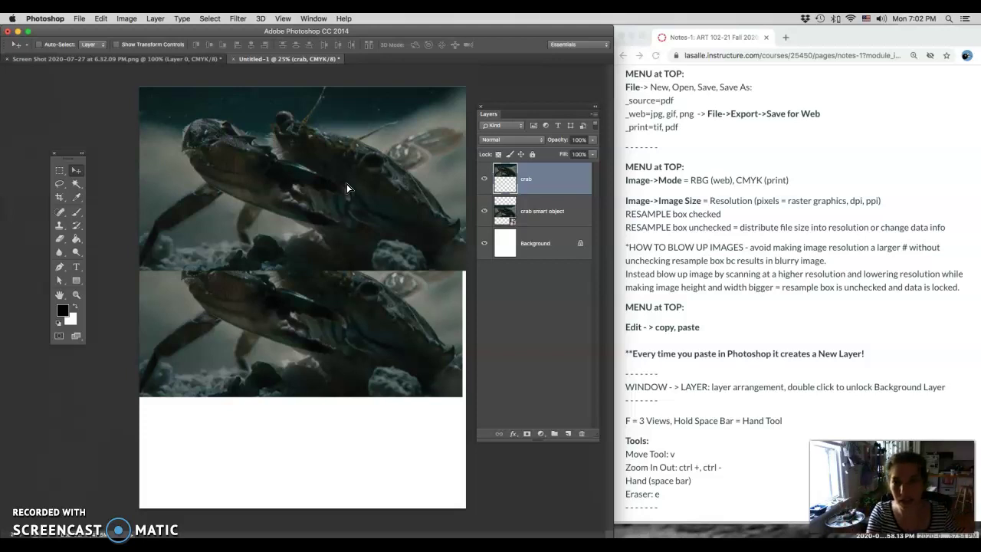
# Move the crab smart object image lower and shrink the crab layer to about half size.
pyautogui.click(138, 62)
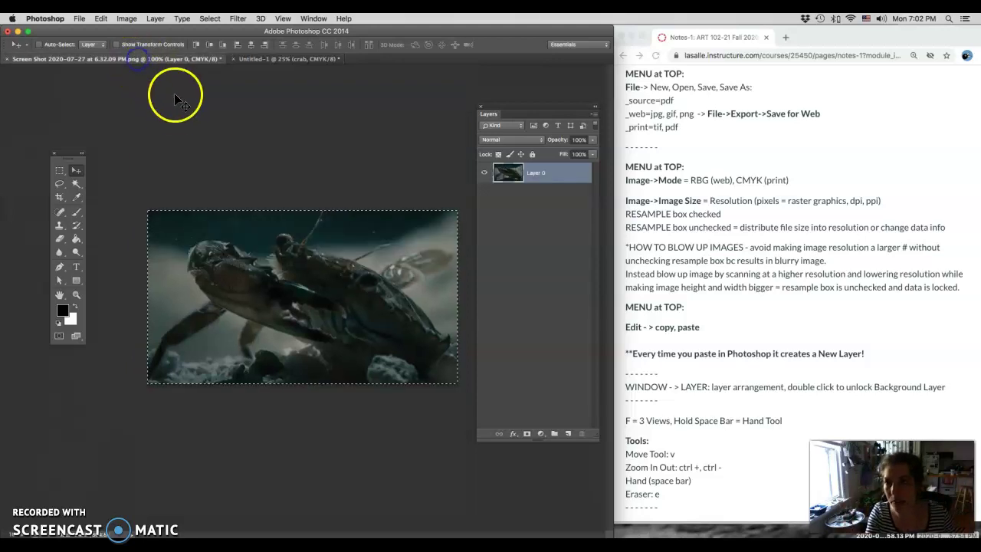
pyautogui.click(270, 61)
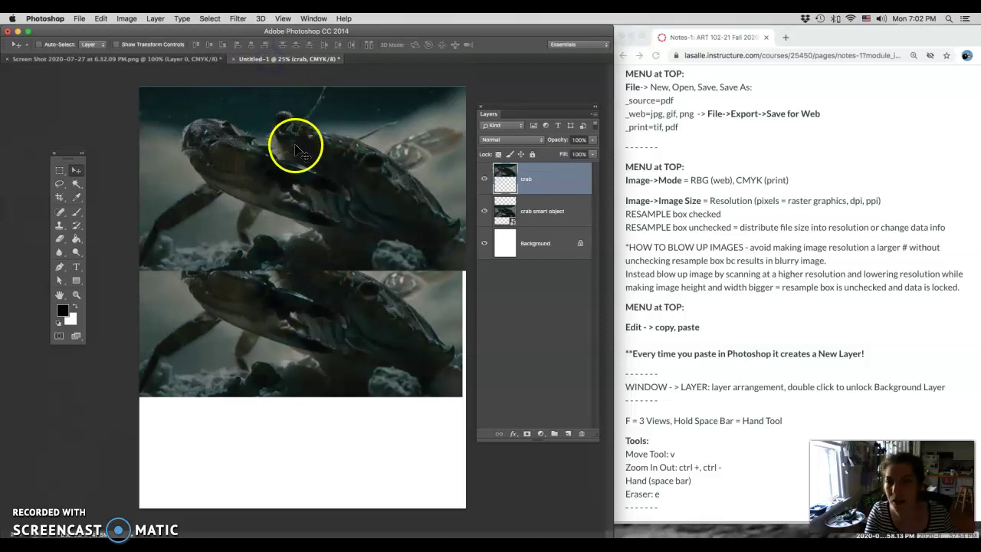
pyautogui.click(546, 213)
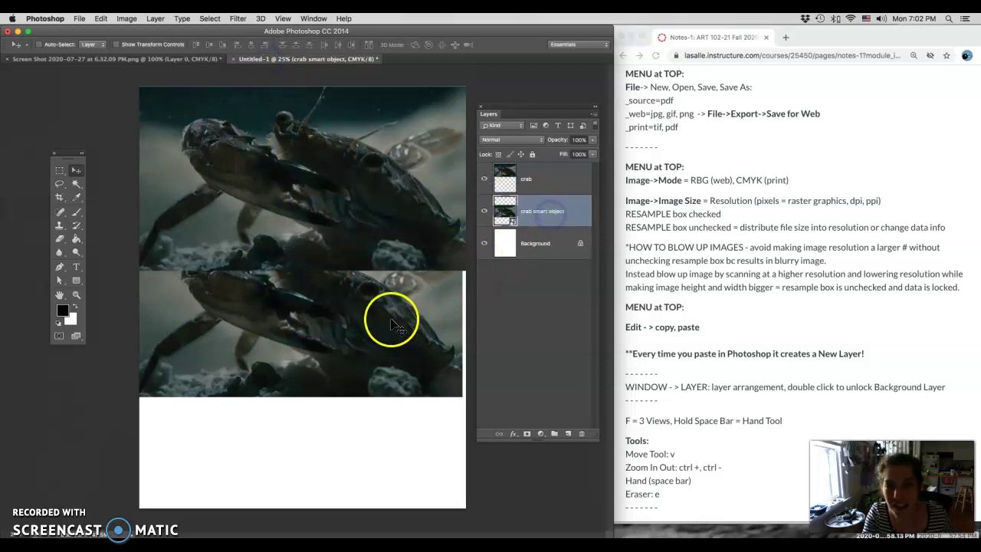
pyautogui.moveTo(389, 377); pyautogui.dragTo(387, 405)
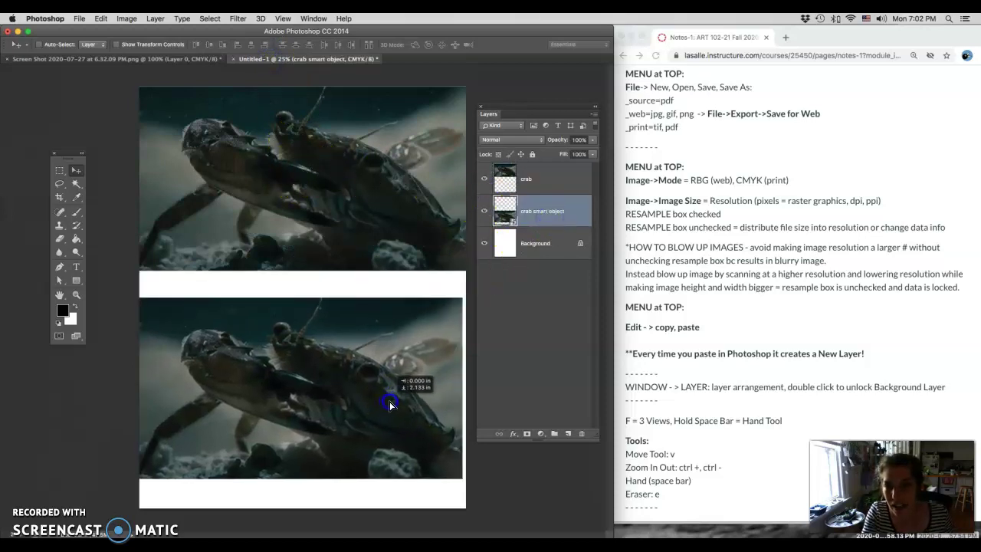
pyautogui.click(522, 178)
pyautogui.hotkey('ctrl', 't')
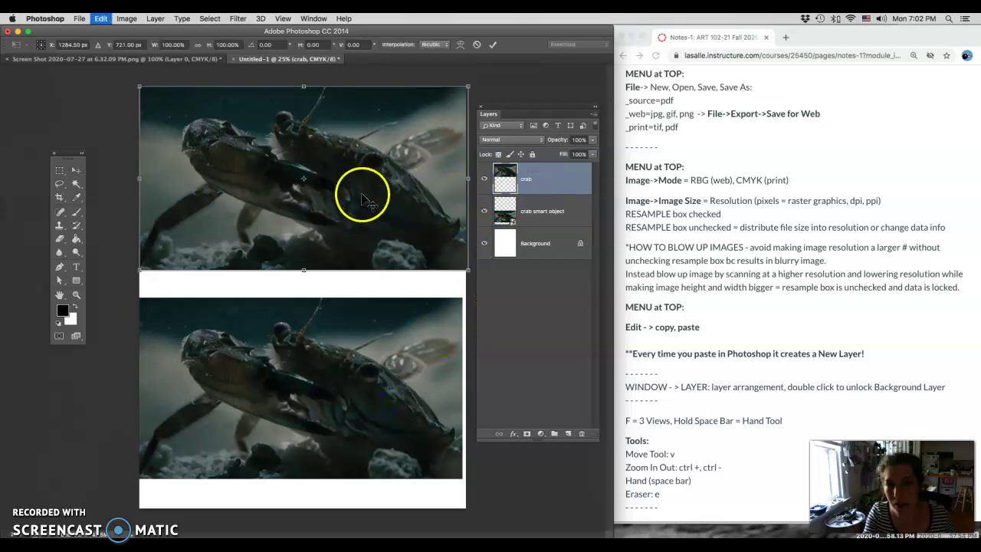
pyautogui.moveTo(466, 270)
pyautogui.mouseDown()
pyautogui.moveTo(307, 151)
pyautogui.moveTo(231, 127)
pyautogui.moveTo(462, 288)
pyautogui.mouseUp()
pyautogui.press('Return')
# Enlarge the crab layer from its top-left corner beyond the page width and lower it slightly.
pyautogui.hotkey('ctrl', 't')
pyautogui.press('Return')
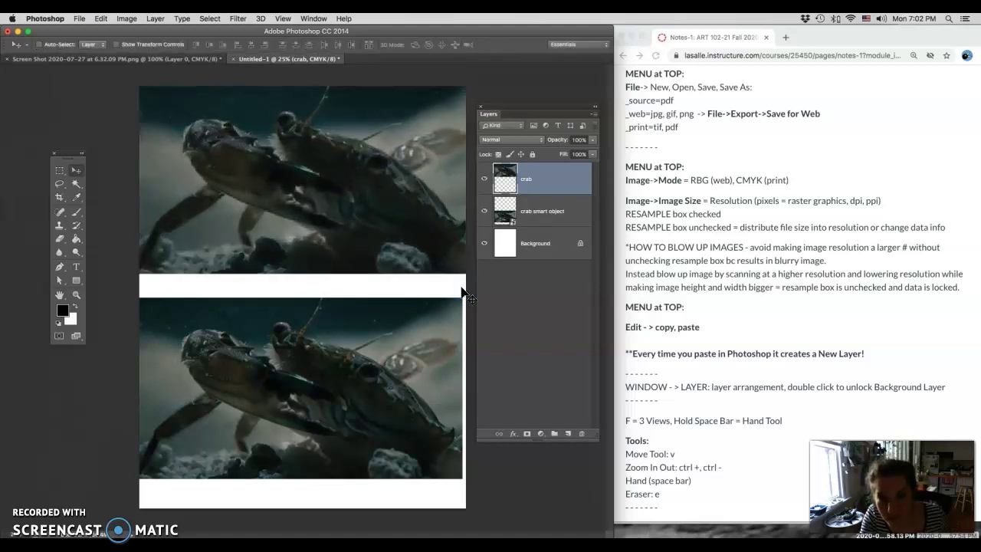
pyautogui.hotkey('ctrl', 't')
pyautogui.moveTo(476, 273); pyautogui.dragTo(463, 295)
pyautogui.press('Return')
pyautogui.hotkey('ctrl', 't')
pyautogui.press('Return')
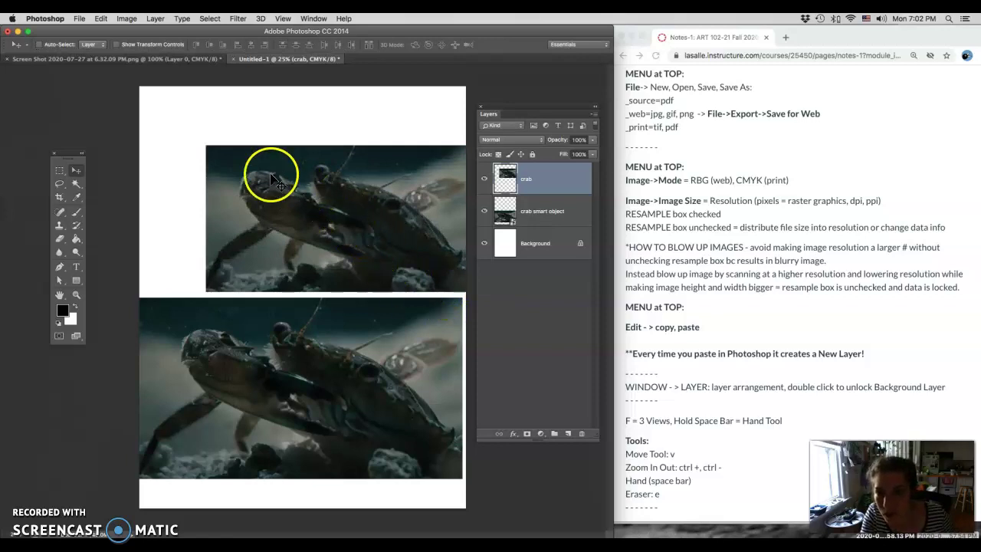
pyautogui.hotkey('ctrl', 't')
pyautogui.moveTo(206, 145); pyautogui.dragTo(49, 86)
pyautogui.press('Return')
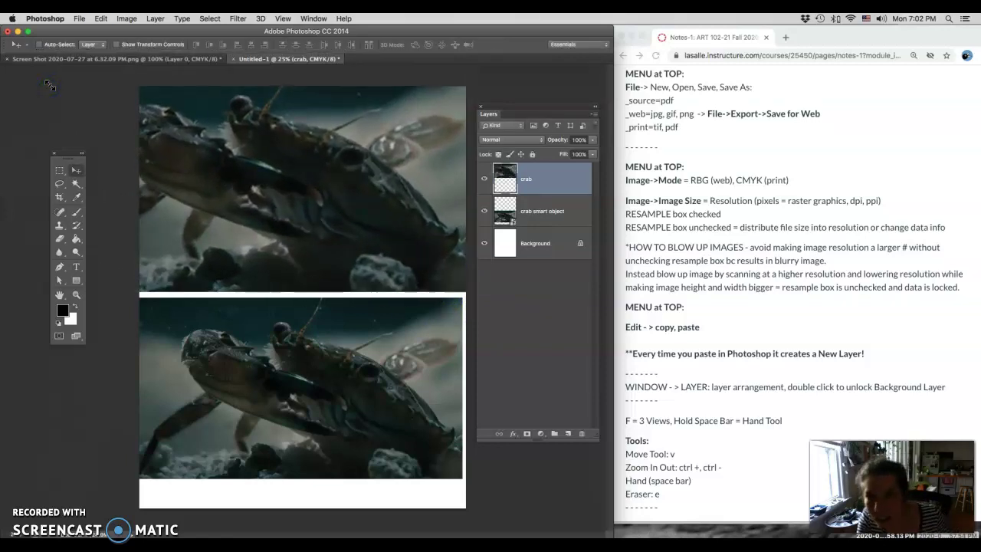
pyautogui.moveTo(347, 161); pyautogui.dragTo(344, 182)
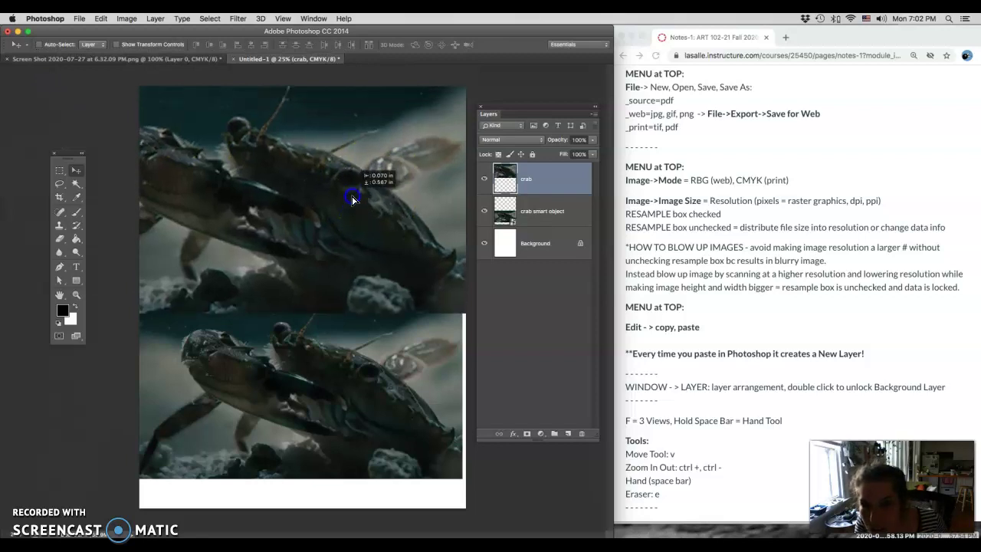
# Resize the crab smart object image to span the canvas width and reposition it.
pyautogui.click(562, 220)
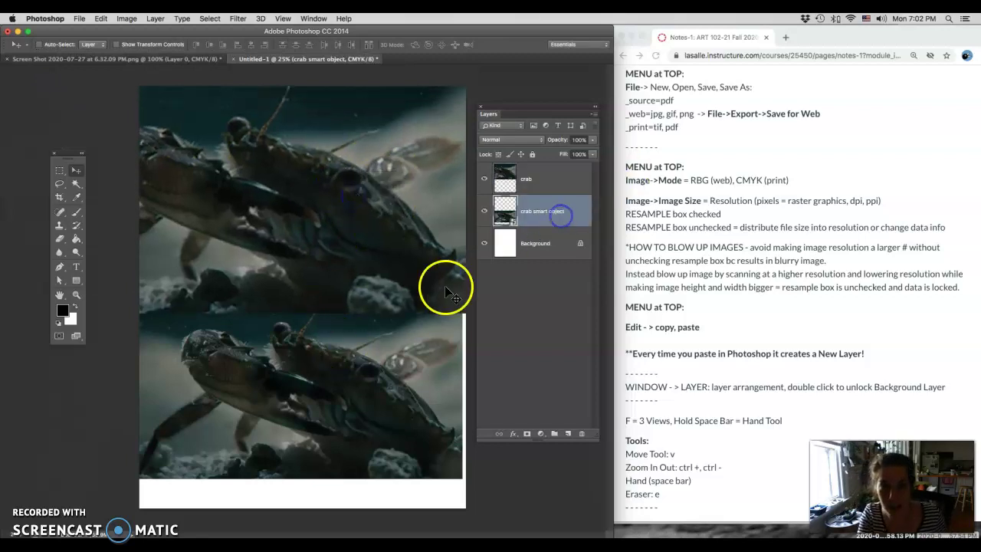
pyautogui.moveTo(381, 376); pyautogui.dragTo(390, 407)
pyautogui.press('super+t')
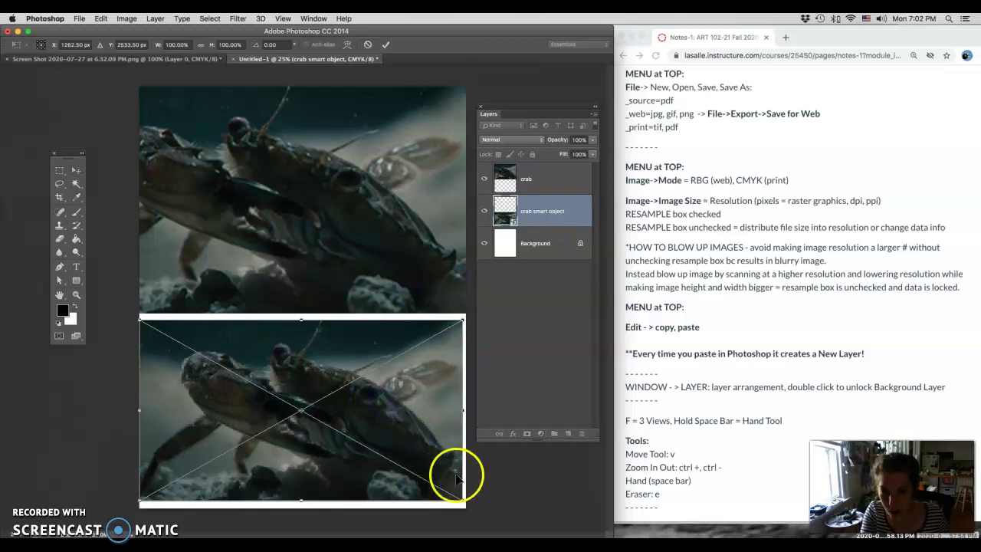
pyautogui.moveTo(462, 500)
pyautogui.mouseDown()
pyautogui.moveTo(177, 322)
pyautogui.moveTo(171, 339)
pyautogui.moveTo(247, 397)
pyautogui.moveTo(445, 512)
pyautogui.moveTo(468, 510)
pyautogui.mouseUp()
pyautogui.press('Return')
pyautogui.press('super+t')
pyautogui.press('Return')
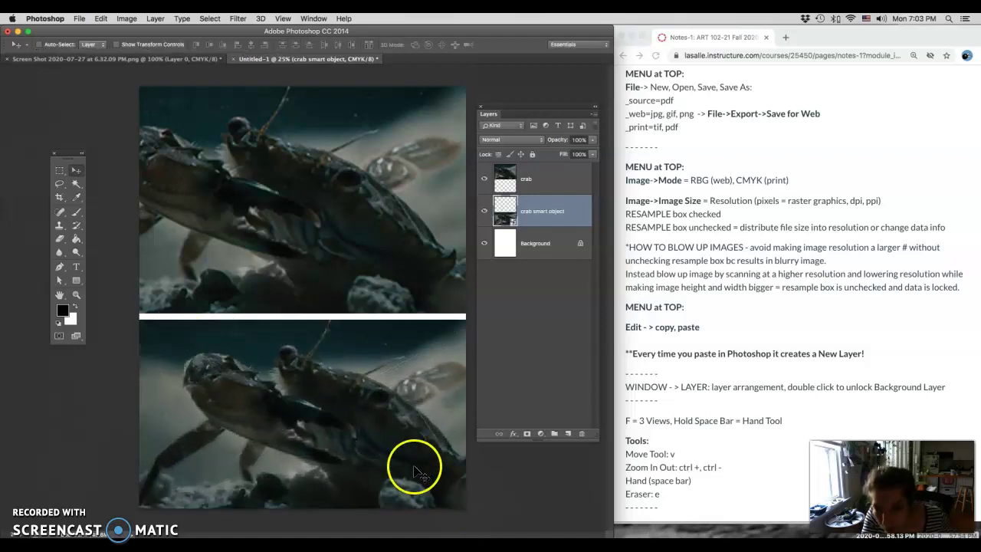
pyautogui.moveTo(407, 460); pyautogui.dragTo(398, 401)
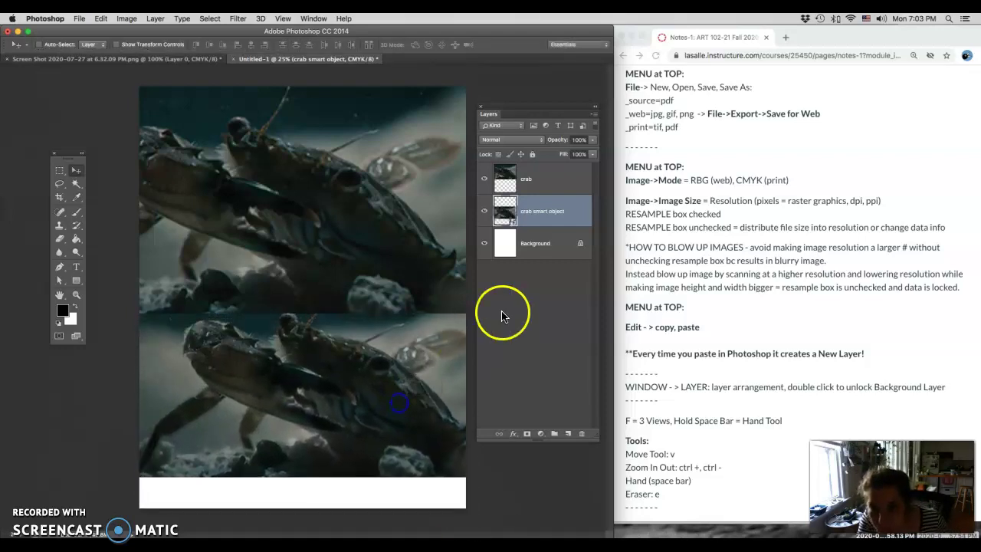
# Stack the crab smart object layer above crab and shift the crab image right and down.
pyautogui.moveTo(541, 207); pyautogui.dragTo(540, 167)
pyautogui.click(536, 210)
pyautogui.moveTo(392, 387); pyautogui.dragTo(412, 469)
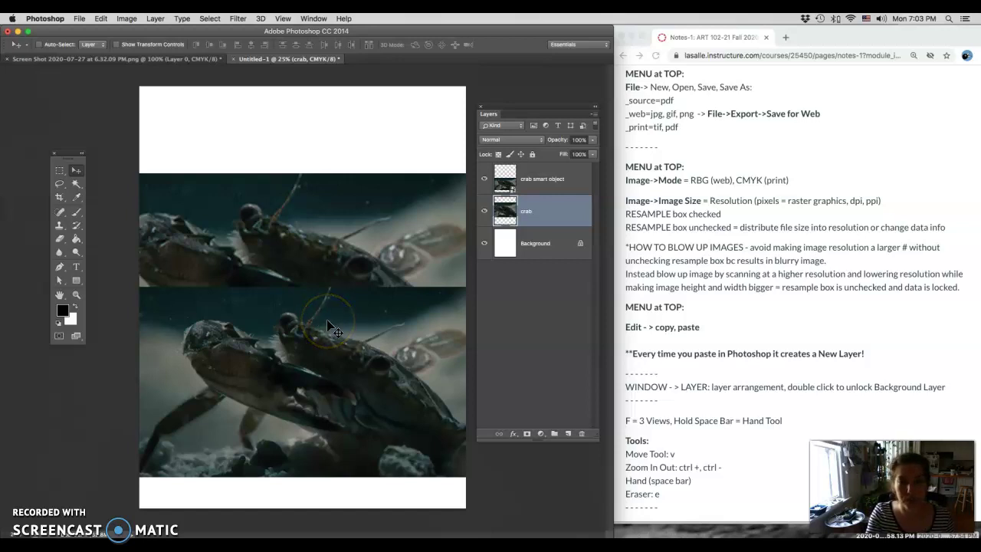
# Reorder the layers, drag the crab smart object image down over the lower crab, and pick the Eraser.
pyautogui.moveTo(506, 211)
pyautogui.mouseDown()
pyautogui.moveTo(499, 192)
pyautogui.moveTo(512, 196)
pyautogui.mouseUp()
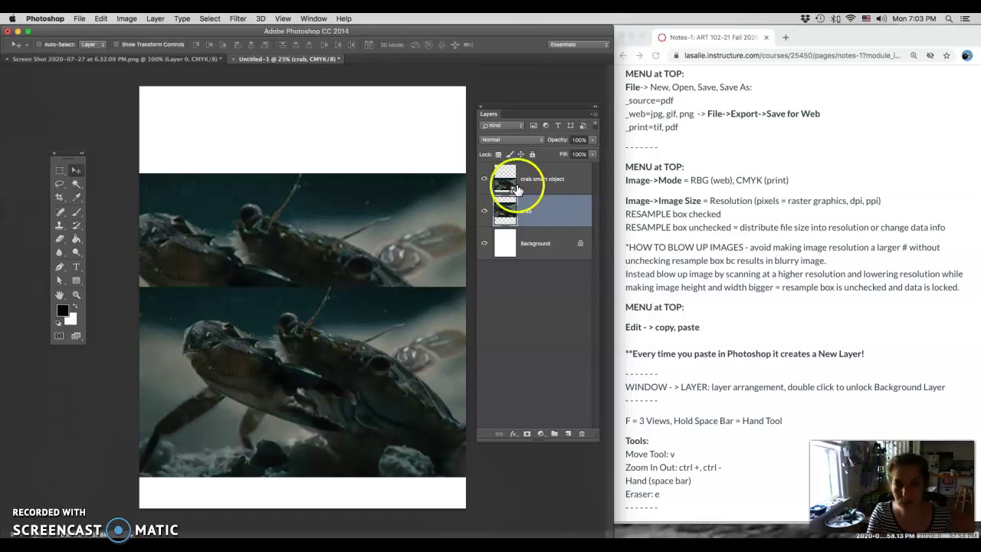
pyautogui.click(524, 187)
pyautogui.moveTo(355, 276); pyautogui.dragTo(346, 309)
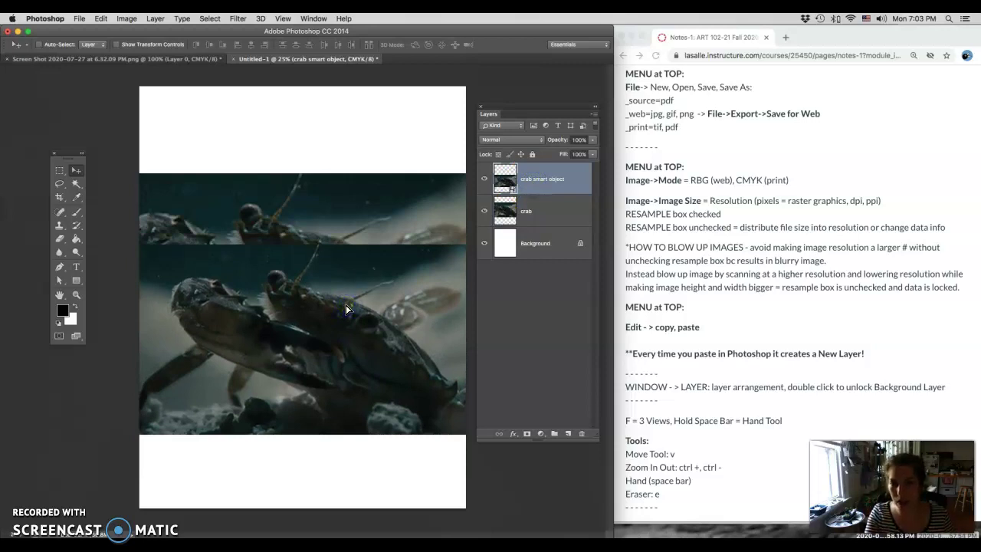
pyautogui.click(307, 282)
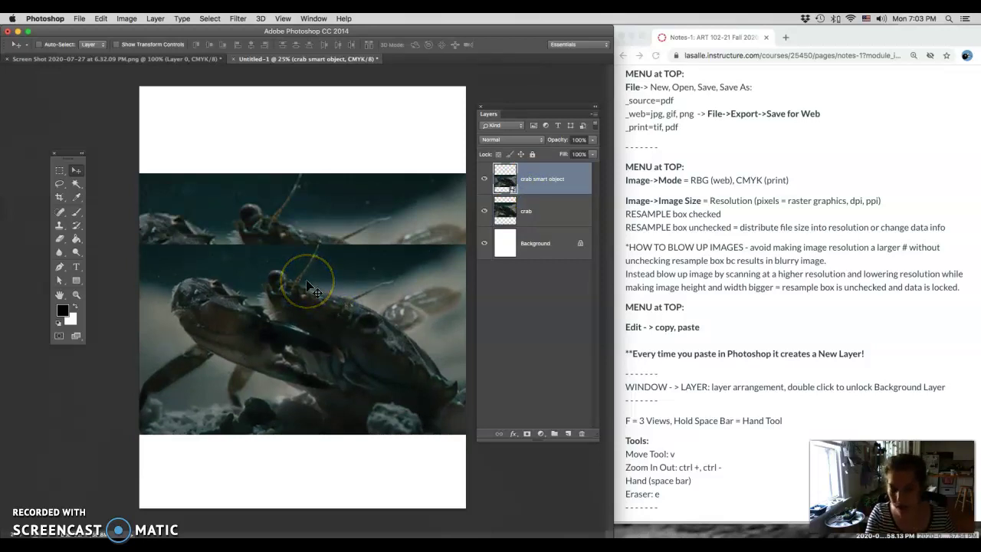
pyautogui.press('e')
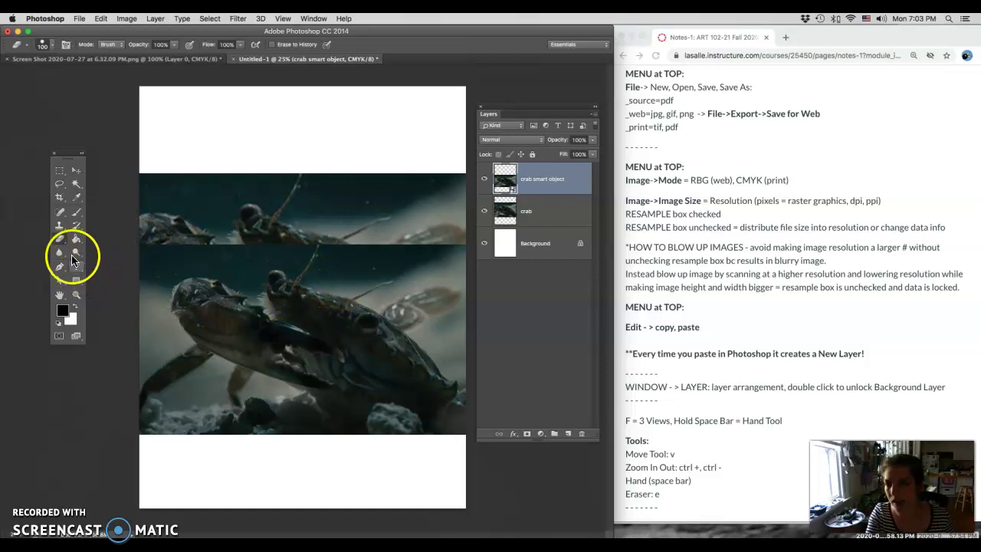
# Start erasing the crab smart object, bringing up the rasterize warning.
pyautogui.click(351, 325)
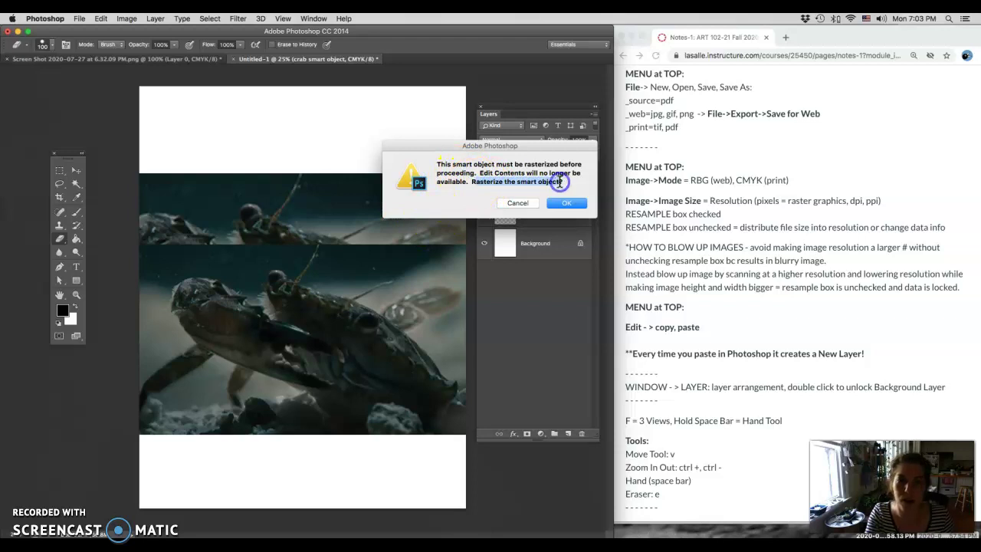
pyautogui.moveTo(473, 184); pyautogui.dragTo(500, 183)
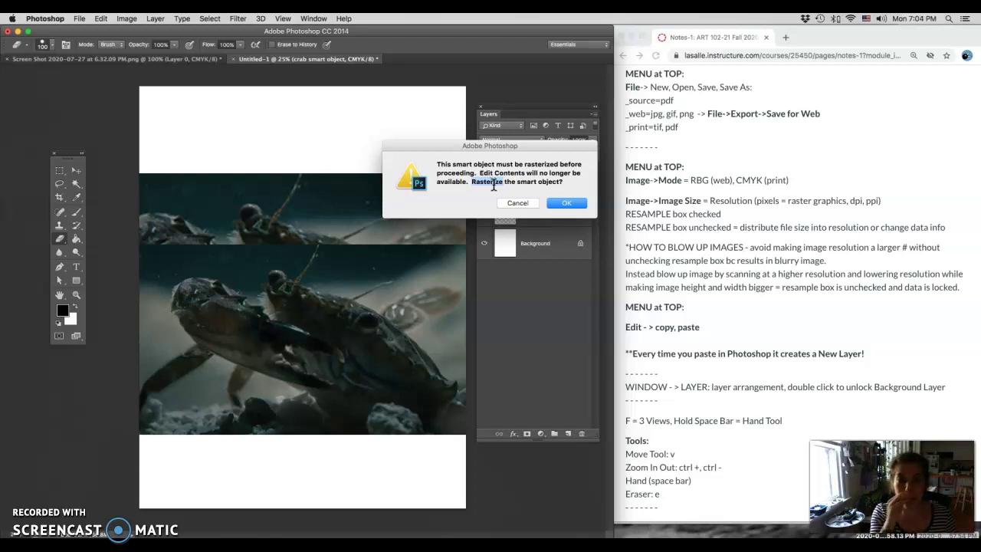
# Erase patches near the top of the crab layer, hide it, and erase a strip across the smart object's back.
pyautogui.click(565, 205)
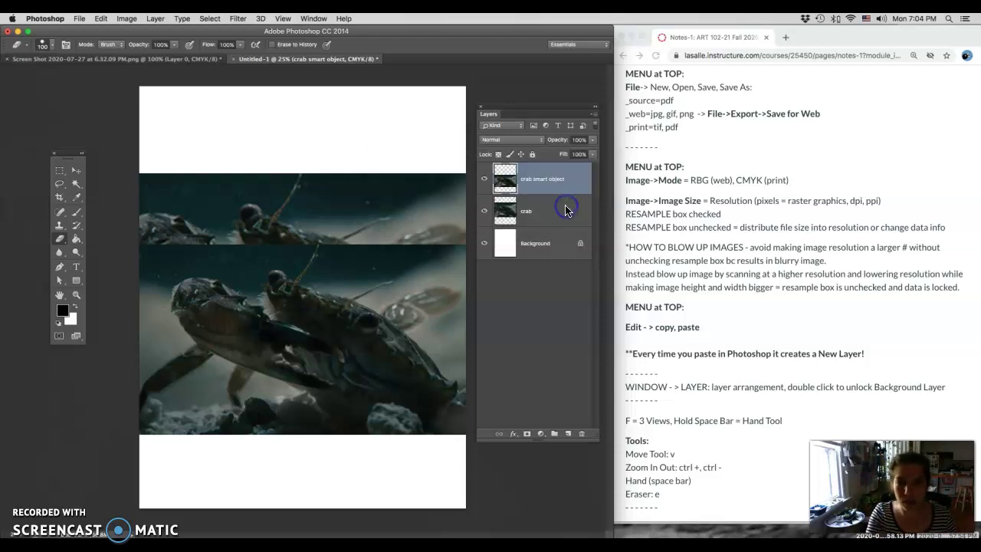
pyautogui.moveTo(502, 187)
pyautogui.mouseDown()
pyautogui.moveTo(516, 181)
pyautogui.moveTo(518, 196)
pyautogui.moveTo(506, 190)
pyautogui.mouseUp()
pyautogui.click(505, 216)
pyautogui.moveTo(409, 190)
pyautogui.mouseDown()
pyautogui.moveTo(391, 173)
pyautogui.moveTo(375, 191)
pyautogui.mouseUp()
pyautogui.click(497, 220)
pyautogui.click(484, 211)
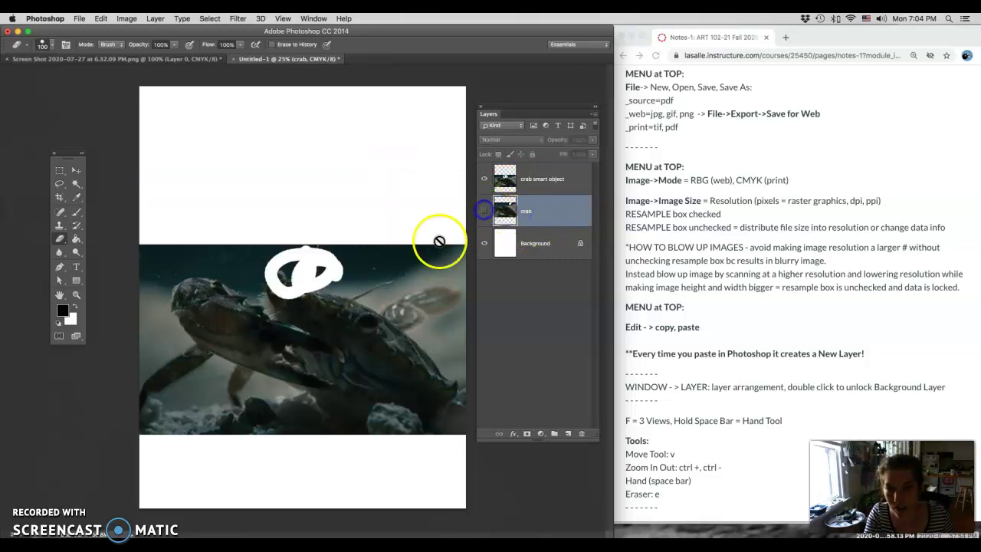
pyautogui.click(545, 192)
pyautogui.moveTo(400, 251)
pyautogui.mouseDown()
pyautogui.moveTo(331, 269)
pyautogui.moveTo(284, 234)
pyautogui.moveTo(229, 272)
pyautogui.moveTo(238, 292)
pyautogui.mouseUp()
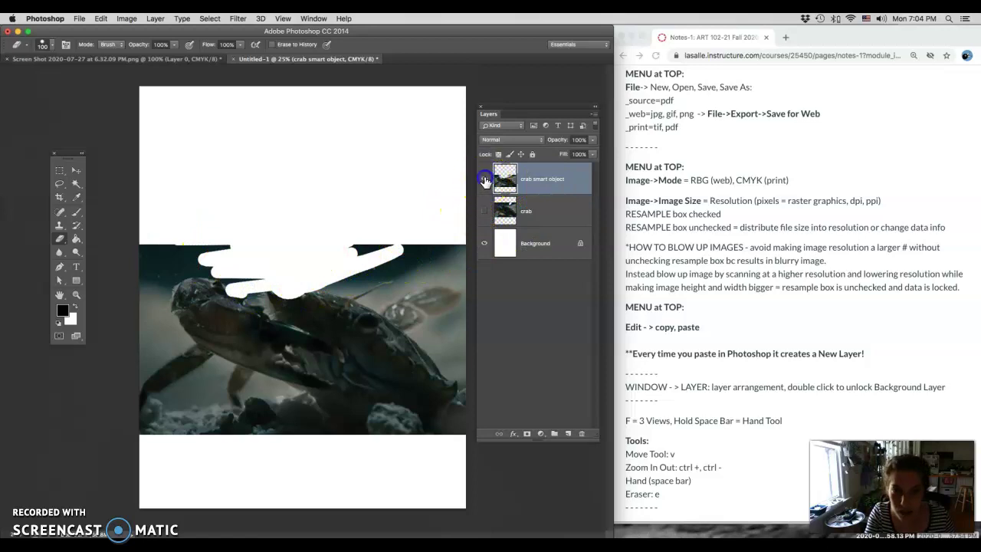
# Toggle the crab smart object layer's visibility to compare the erasing, then close the Layers panel.
pyautogui.click(484, 179)
pyautogui.click(483, 180)
pyautogui.click(484, 179)
pyautogui.click(484, 179)
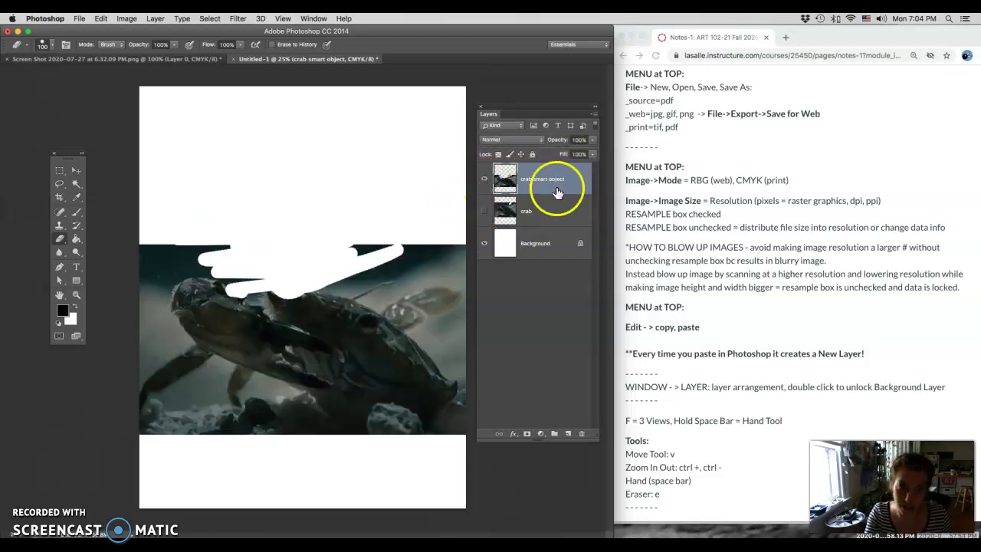
pyautogui.click(483, 179)
pyautogui.click(483, 179)
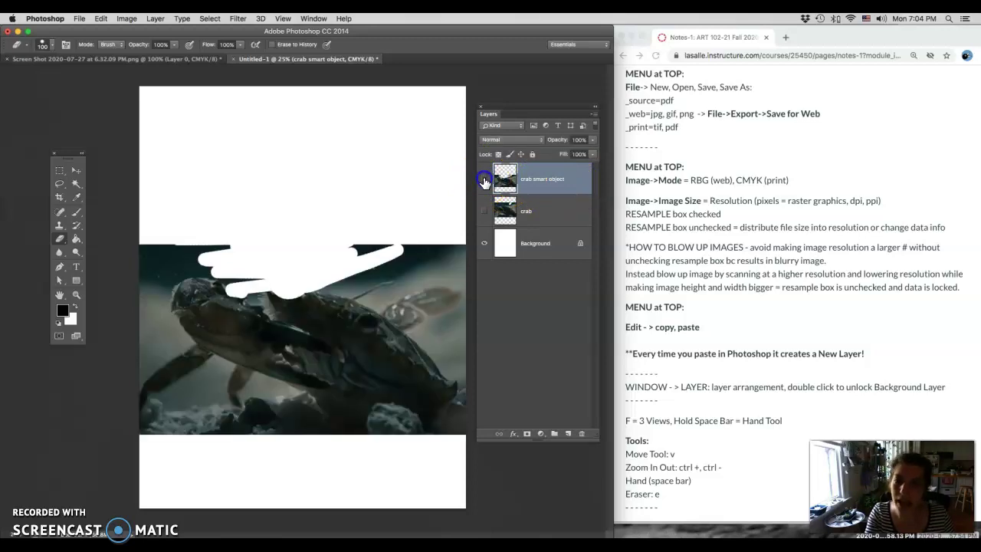
pyautogui.click(484, 179)
pyautogui.click(484, 180)
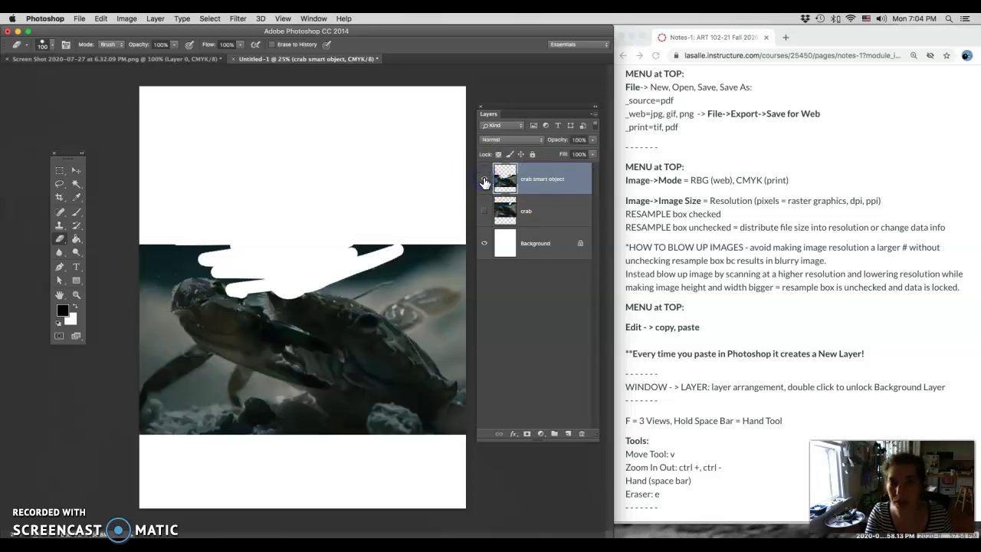
pyautogui.click(481, 107)
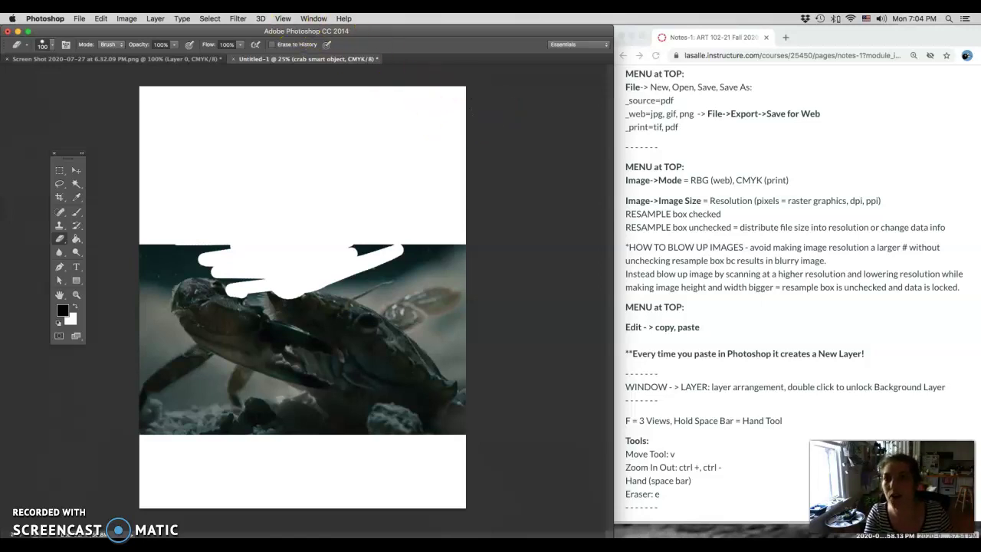
# Bring the Layers panel back from the Window menu.
pyautogui.click(312, 18)
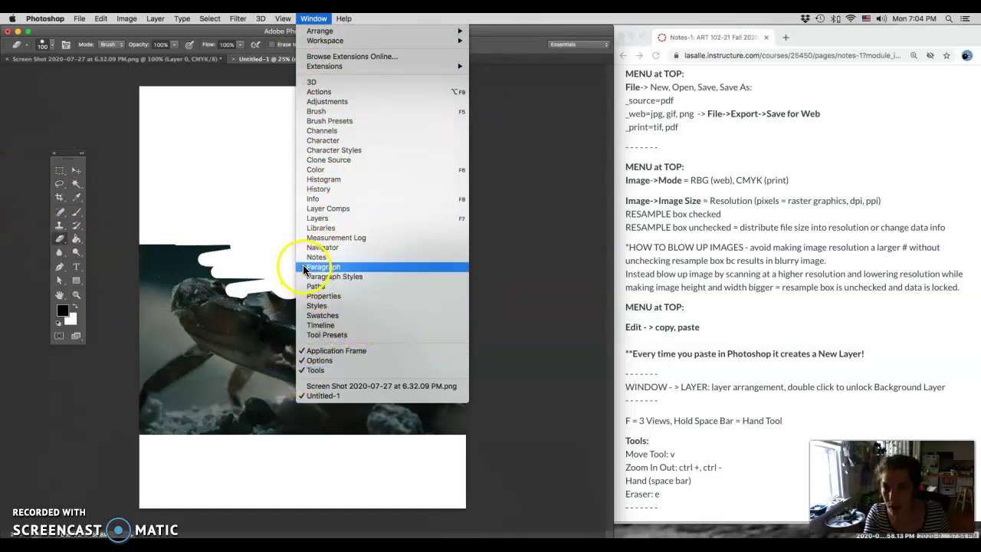
pyautogui.click(312, 221)
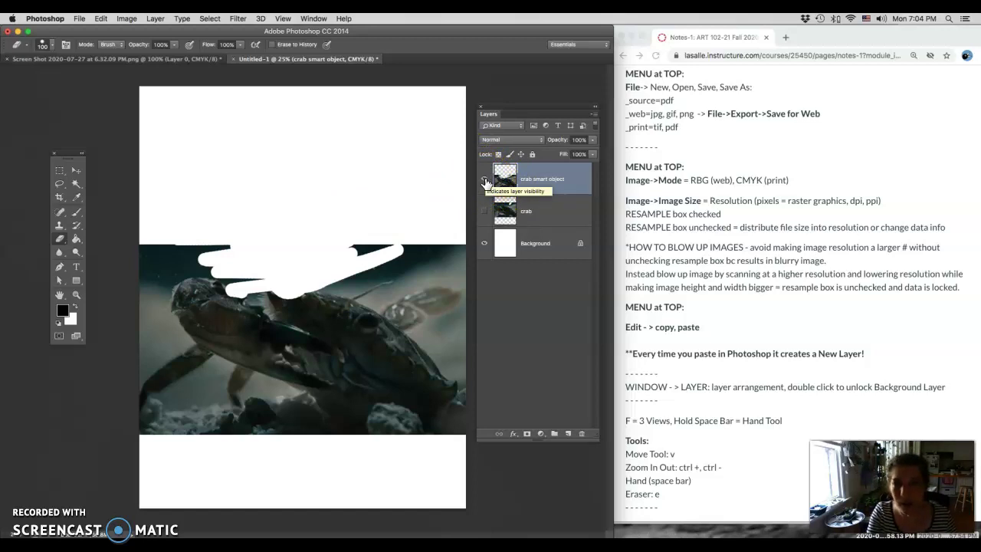
# Switch to the crab screenshot, deselect, and open Image Size, undoing a trial width edit.
pyautogui.click(178, 60)
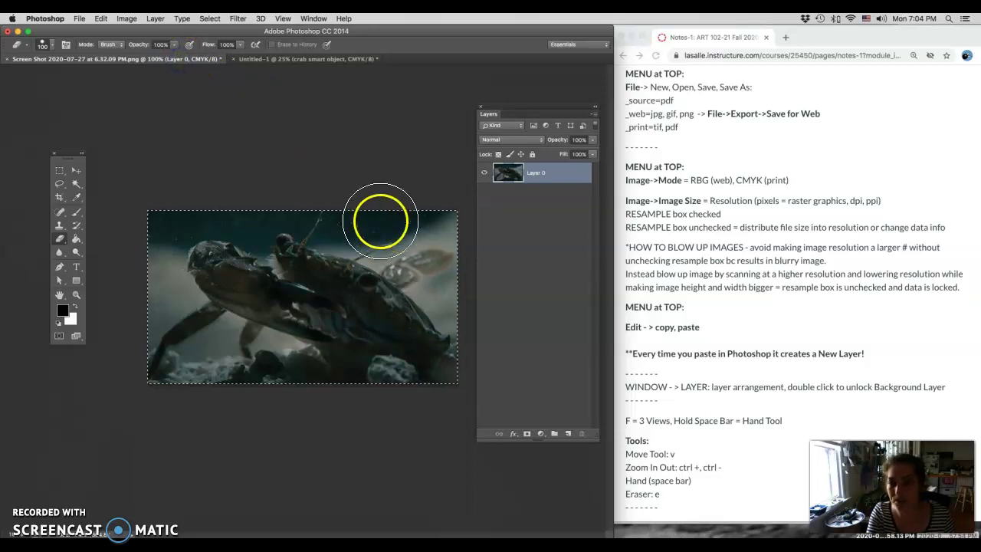
pyautogui.press('super+d')
pyautogui.press('super+alt+i')
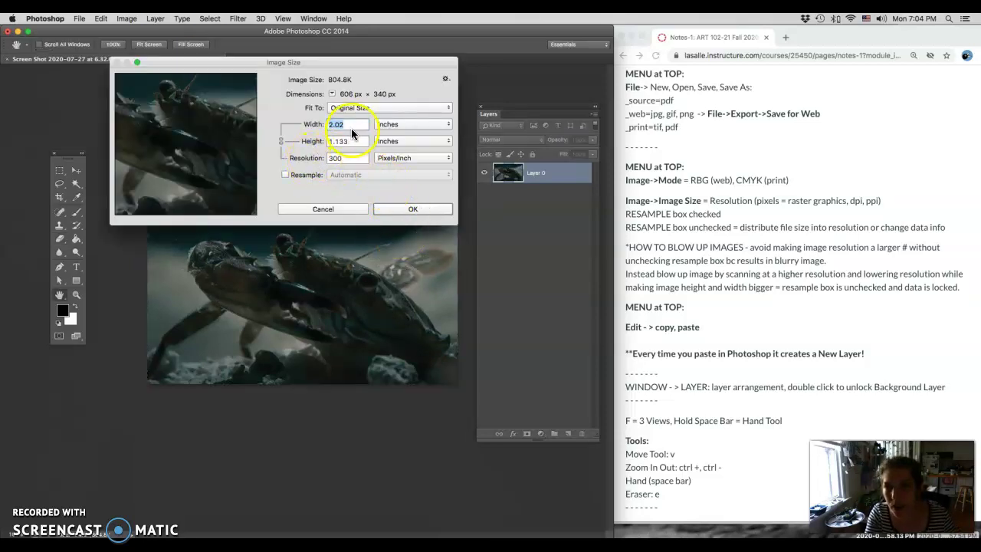
pyautogui.click(314, 156)
pyautogui.click(299, 123)
pyautogui.write('8')
pyautogui.click(346, 142)
pyautogui.press('super+z')
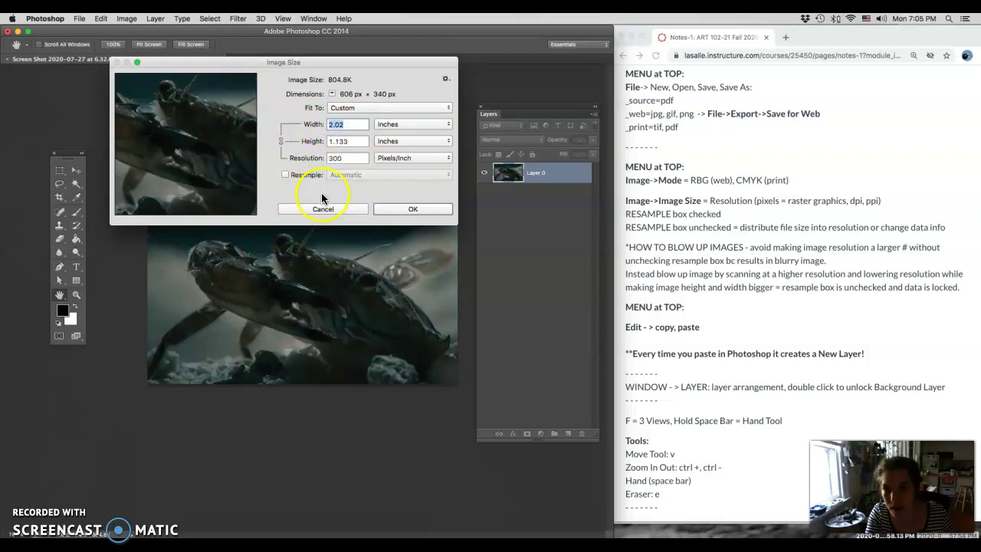
# Enable Resample and set the width to 8.5 inches at 300 ppi, then apply.
pyautogui.click(285, 175)
pyautogui.click(348, 158)
pyautogui.moveTo(348, 158); pyautogui.dragTo(317, 157)
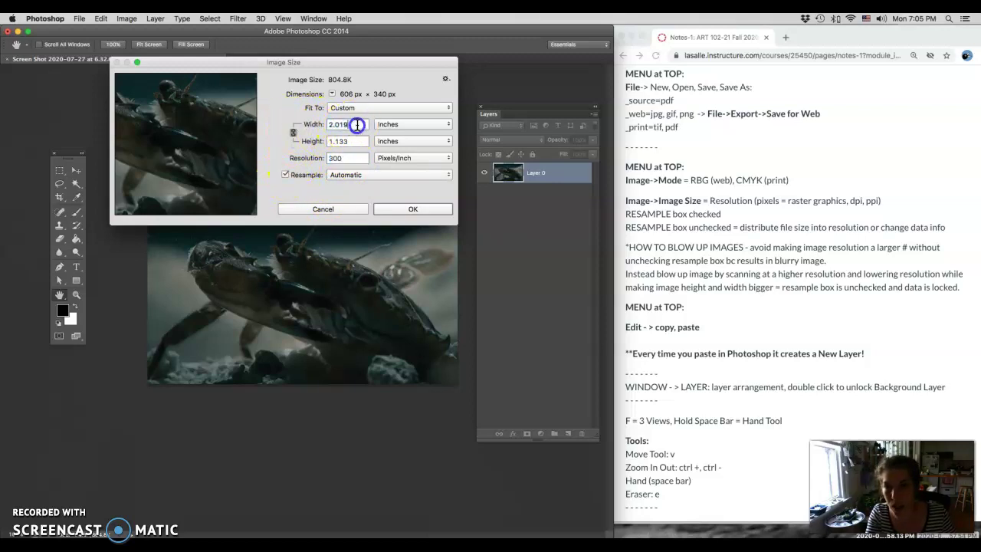
pyautogui.click(304, 142)
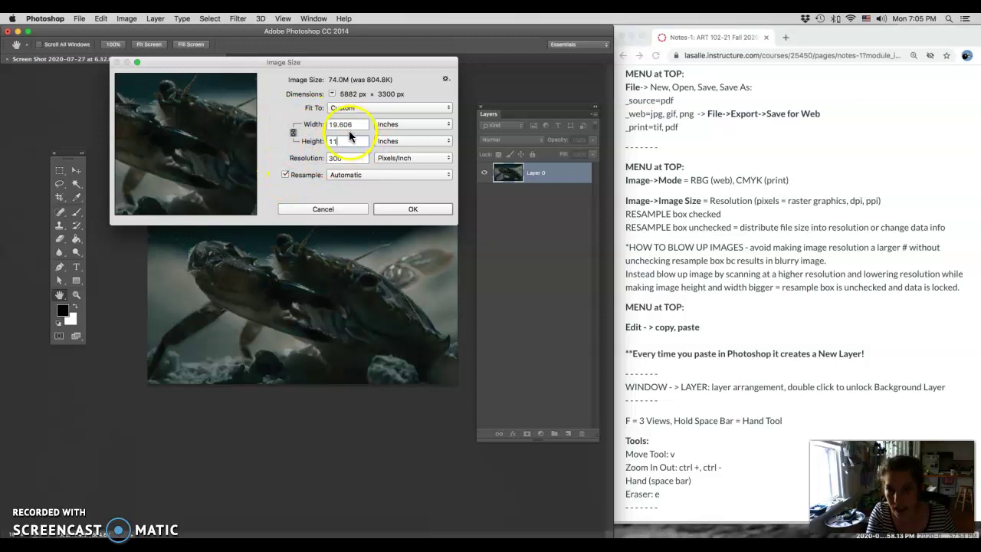
pyautogui.write('11')
pyautogui.click(305, 125)
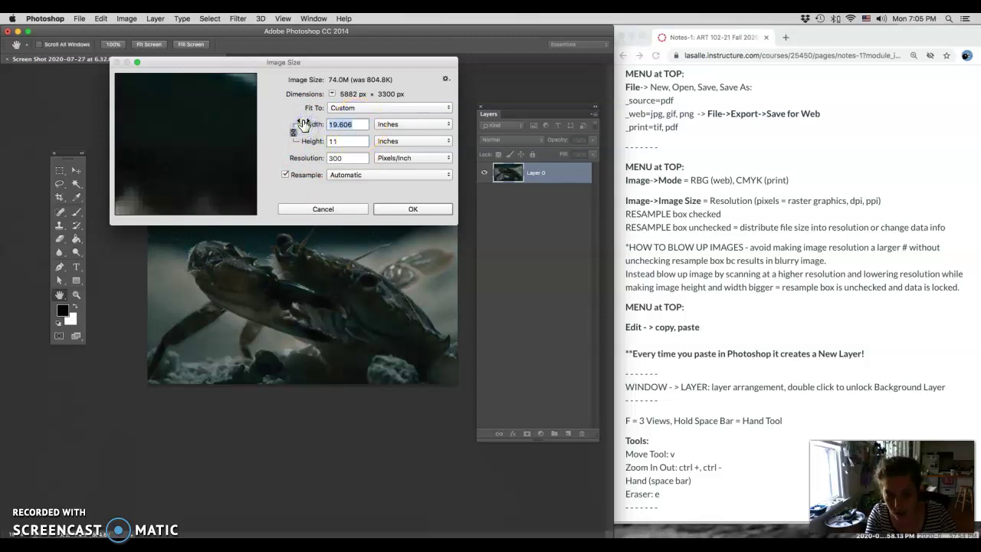
pyautogui.write('8.5')
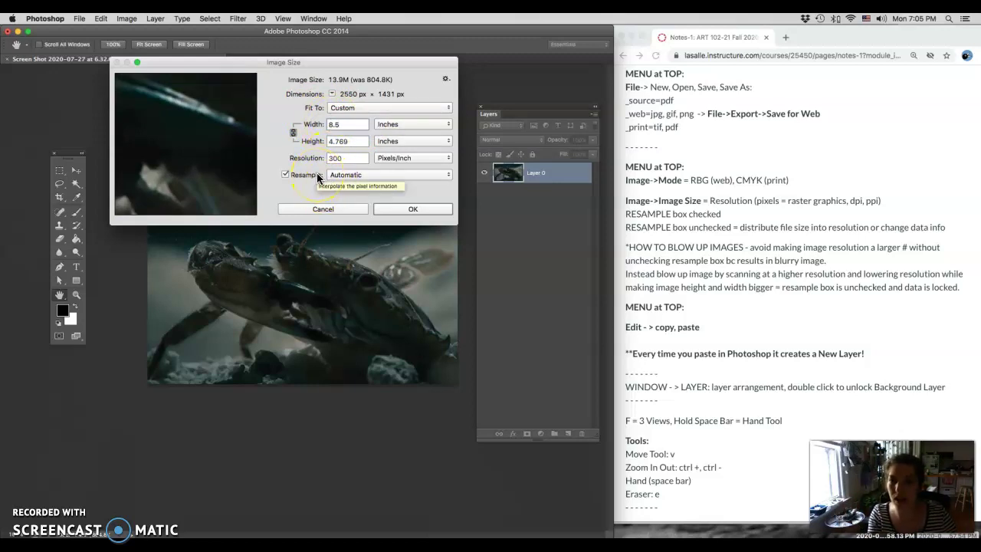
pyautogui.click(414, 209)
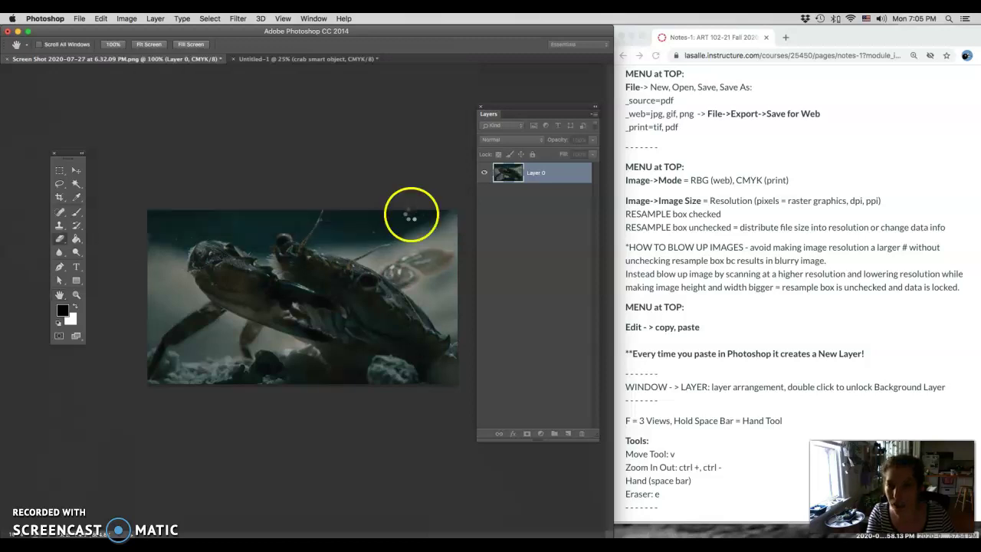
# Confirm the resize, select the Move tool, and zoom out until the image is a small centred thumbnail.
pyautogui.press('super+minus')
pyautogui.press('super+minus')
pyautogui.press('super+minus')
pyautogui.press('e')
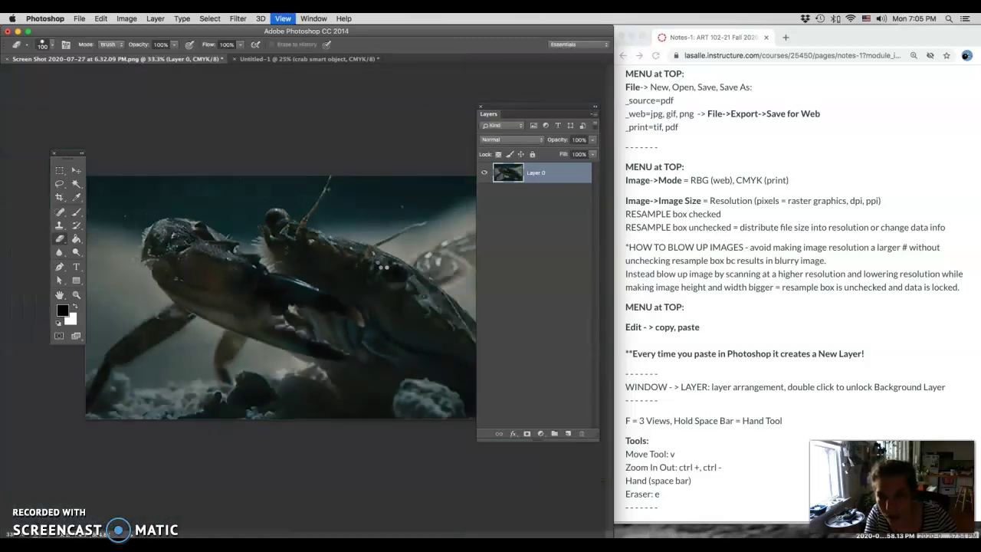
pyautogui.press('v')
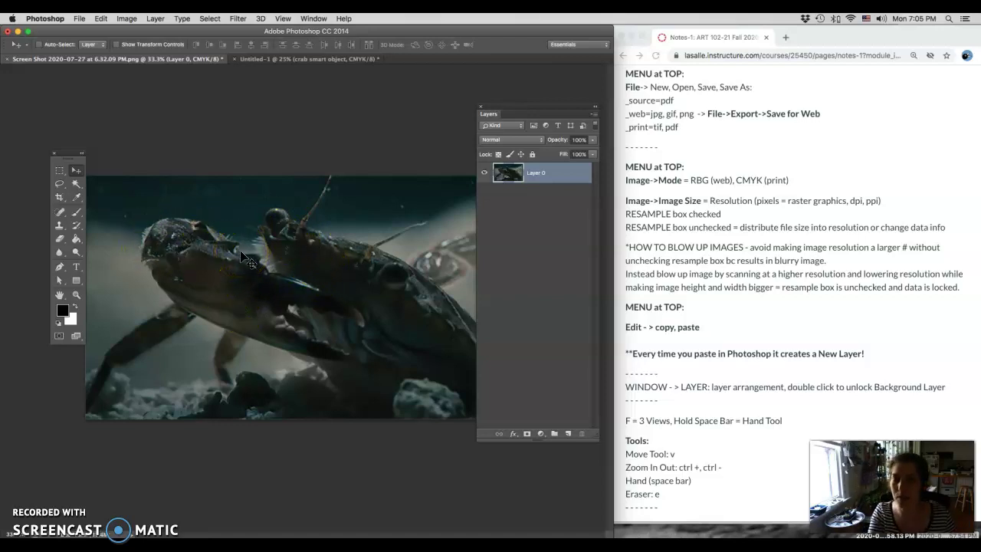
pyautogui.press('super+minus')
pyautogui.press('super+minus')
pyautogui.press('super+minus')
pyautogui.press('super+minus')
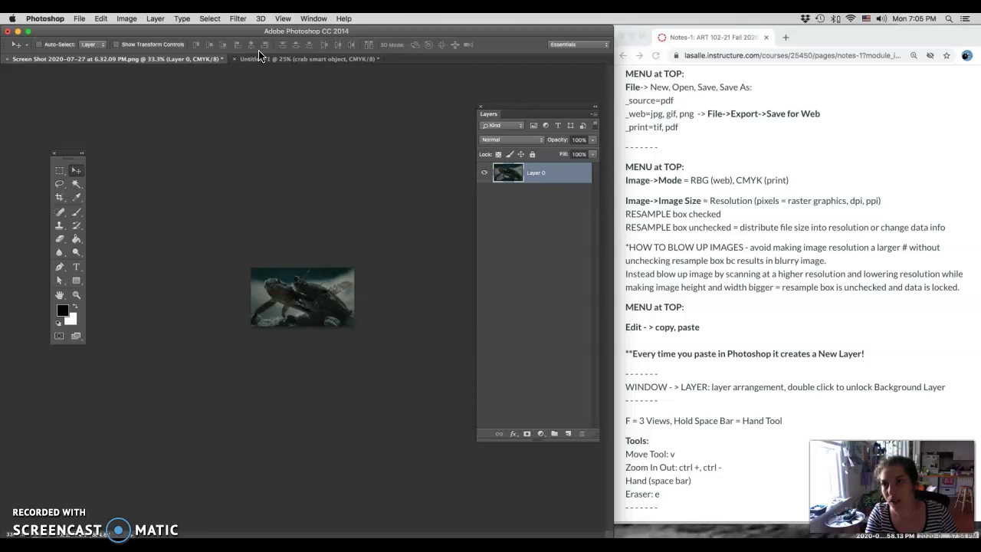
# Open Save for Web from the File menu and select the top-right optimized preview.
pyautogui.click(80, 19)
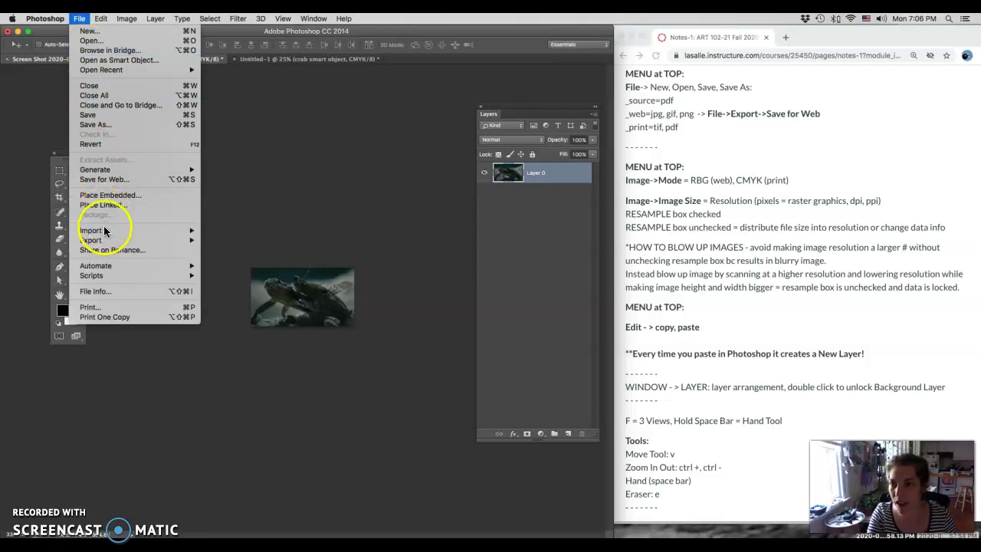
pyautogui.moveTo(108, 240)
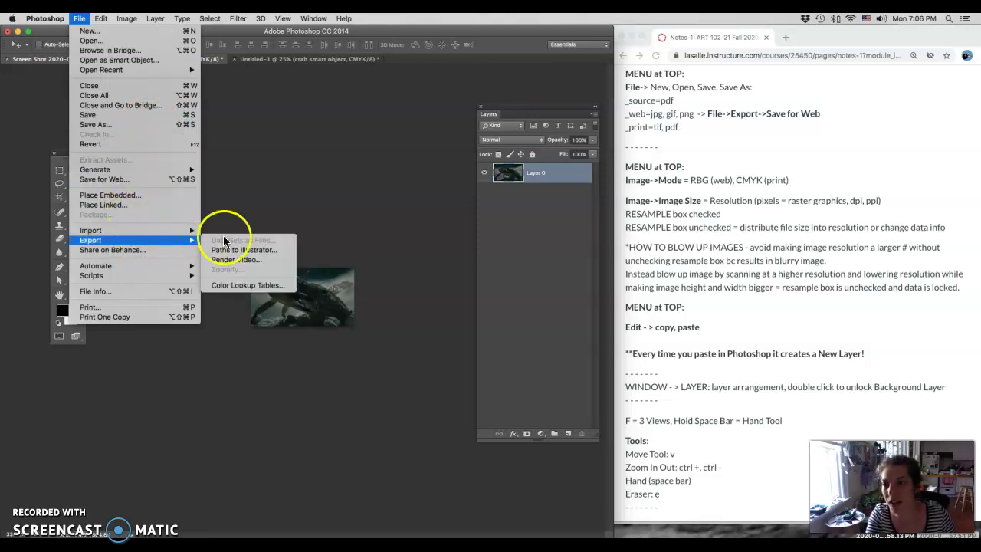
pyautogui.click(269, 175)
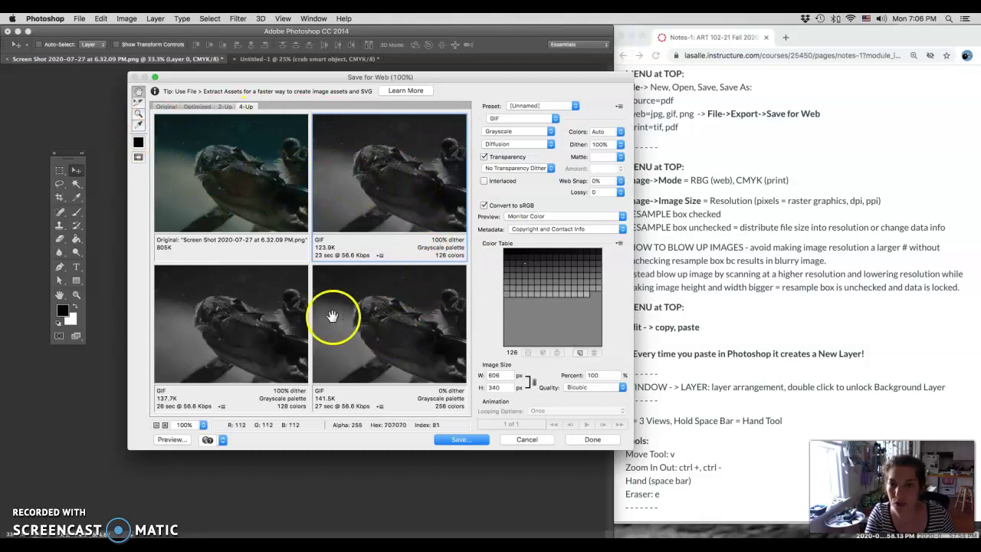
pyautogui.click(253, 176)
pyautogui.click(254, 295)
pyautogui.click(394, 324)
pyautogui.click(407, 198)
# Change that preview's output format from GIF to JPEG.
pyautogui.click(498, 119)
pyautogui.click(510, 126)
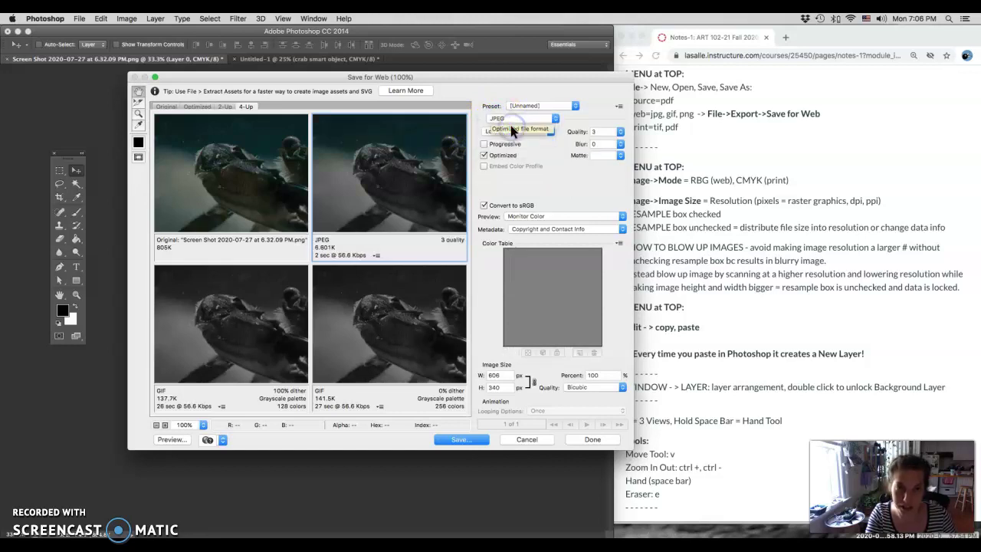
pyautogui.click(509, 117)
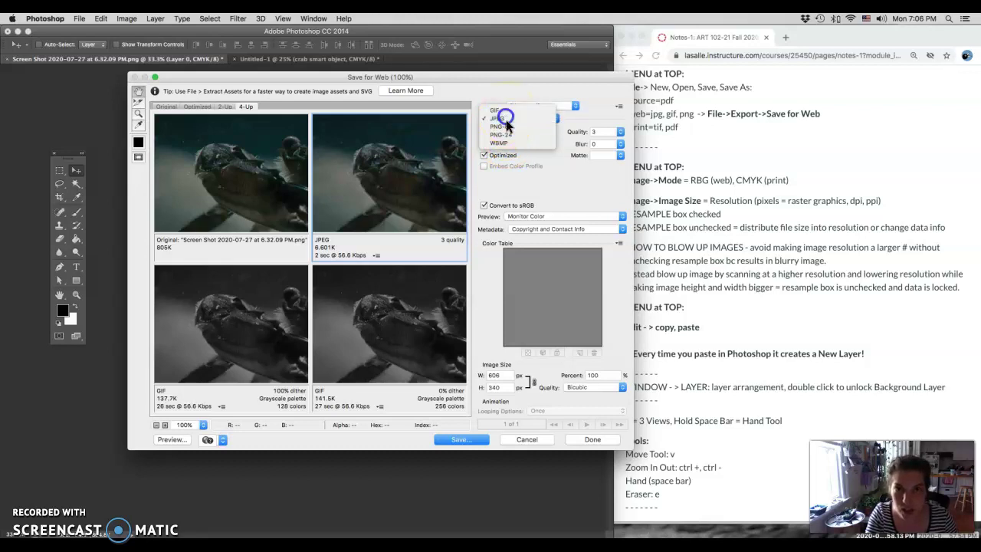
pyautogui.click(504, 124)
# Compare the JPEG Medium and High presets against the 128- and 256-colour GIF previews.
pyautogui.click(497, 134)
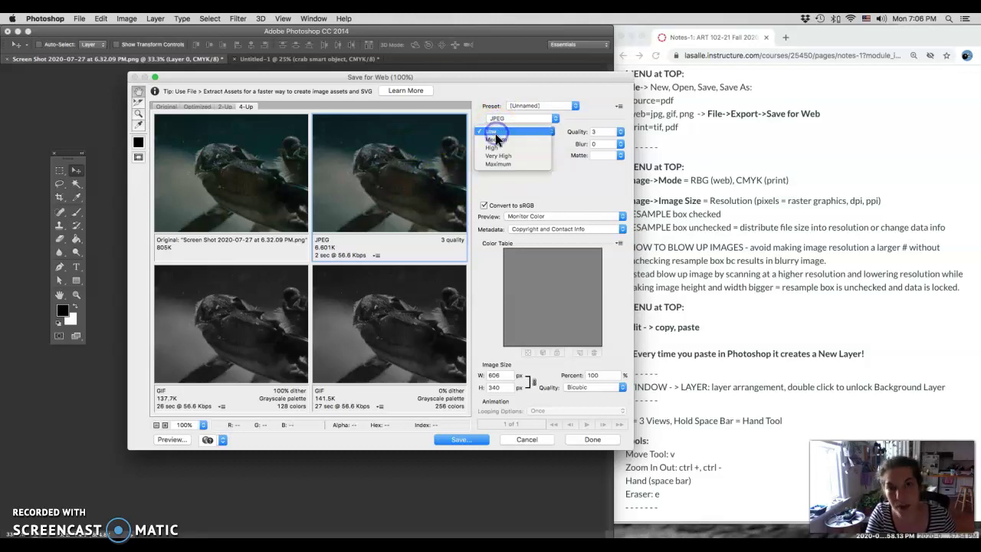
pyautogui.click(497, 139)
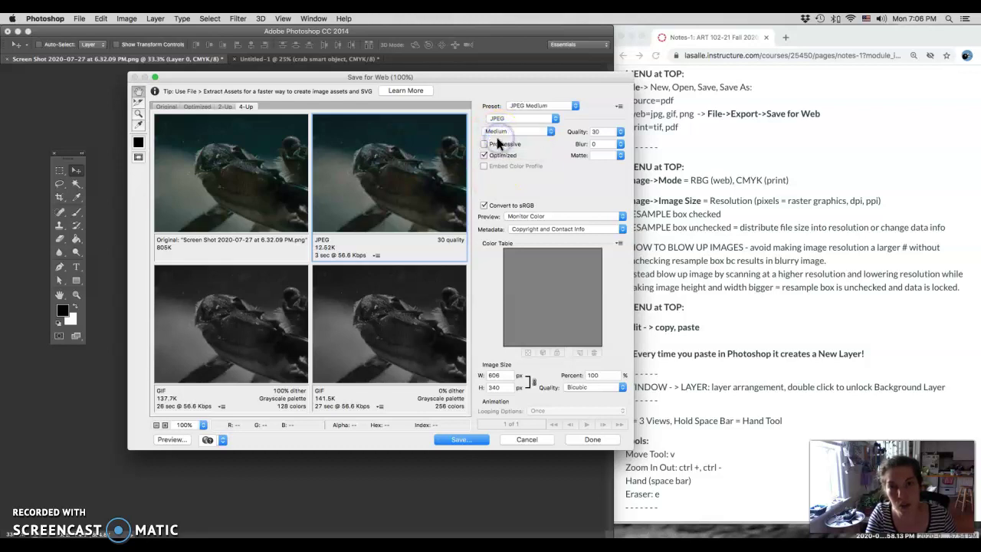
pyautogui.click(499, 131)
pyautogui.click(499, 142)
pyautogui.click(425, 174)
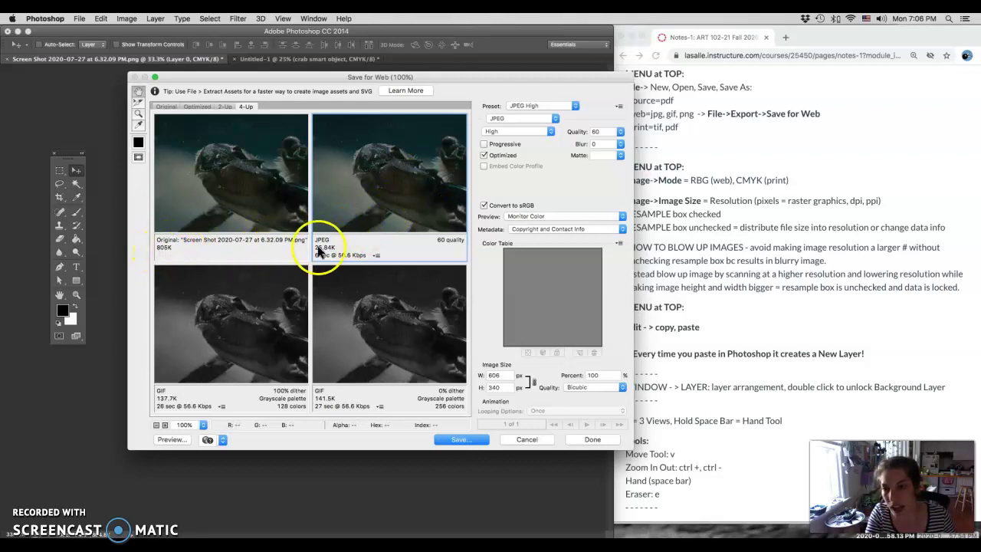
pyautogui.click(258, 347)
pyautogui.click(365, 348)
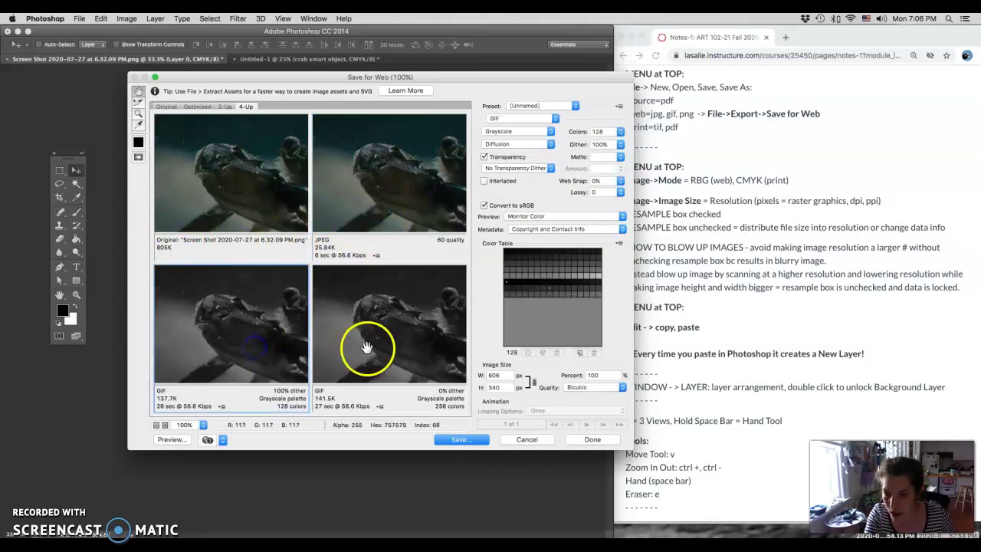
pyautogui.click(388, 203)
# Zoom the previews to 50%, set the JPEG preset to Medium, and move the dialog right.
pyautogui.click(156, 425)
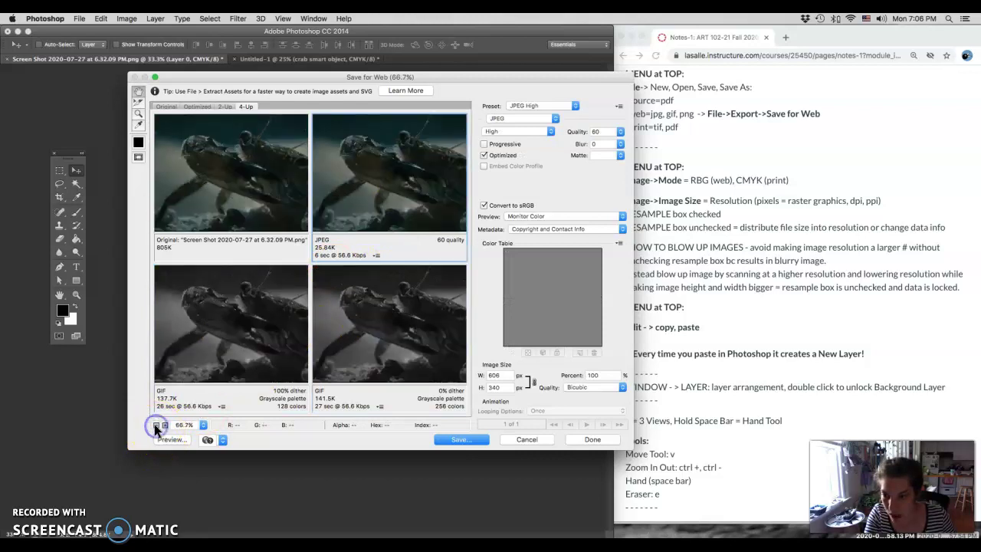
pyautogui.click(156, 425)
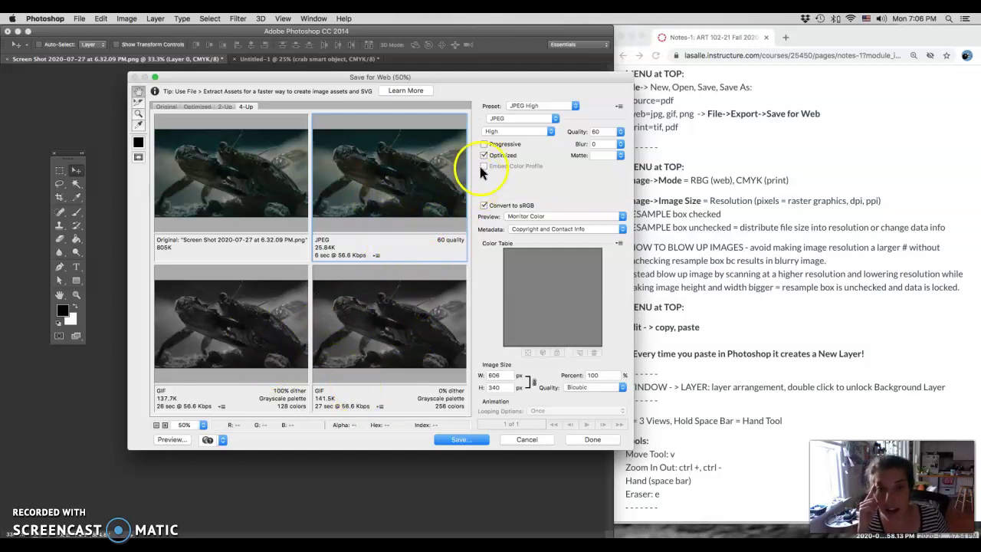
pyautogui.click(495, 131)
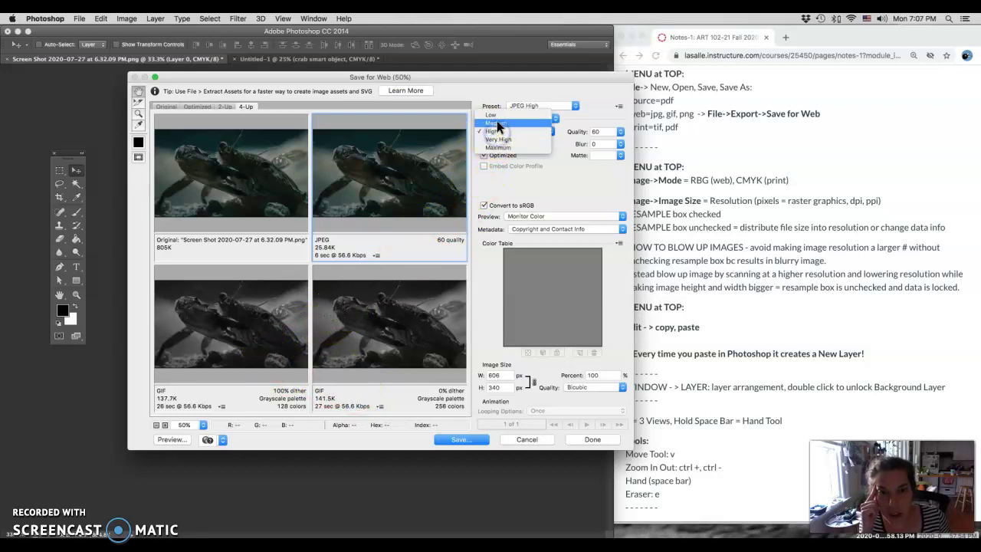
pyautogui.click(497, 124)
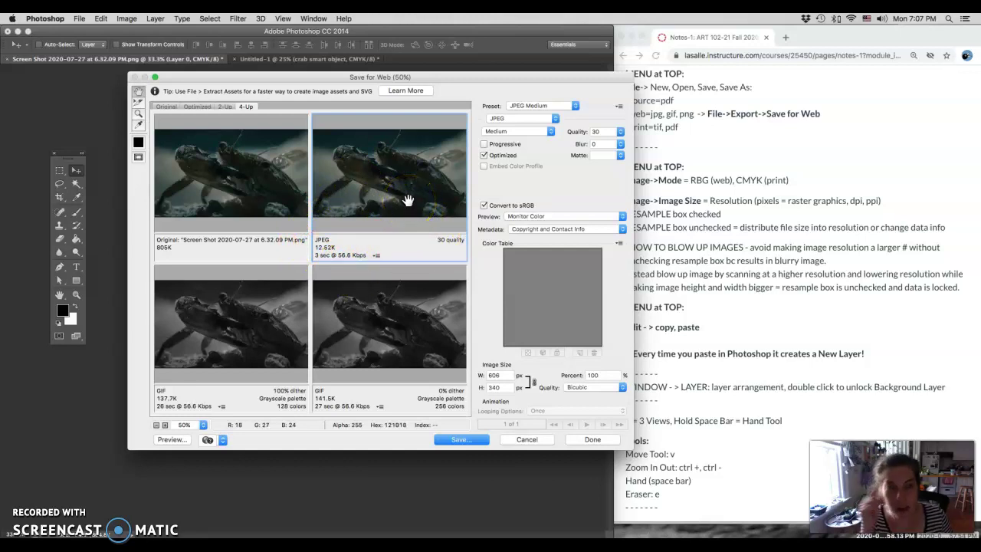
pyautogui.moveTo(468, 78); pyautogui.dragTo(718, 74)
pyautogui.click(667, 116)
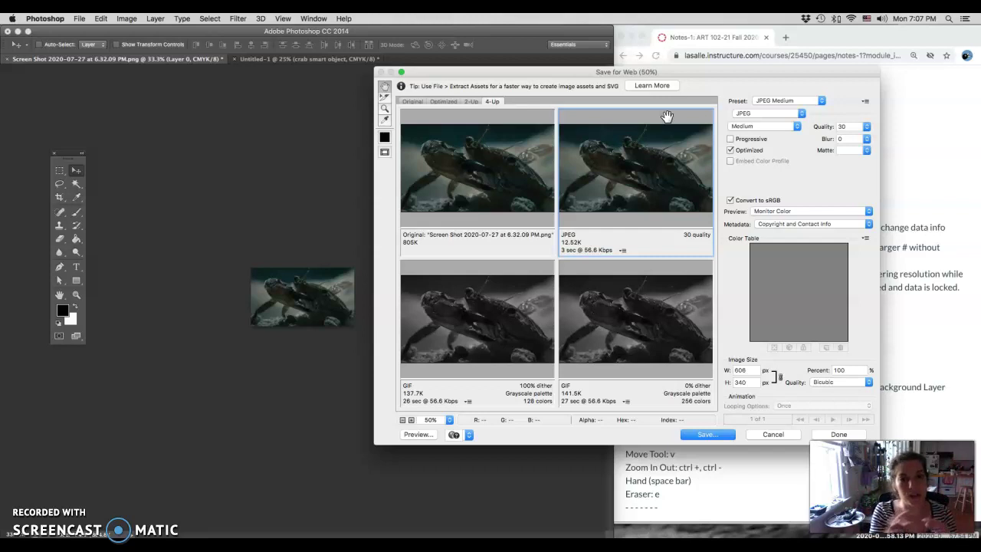
# Save the optimized JPEG as crab_web.jpg on the Desktop, then bring up Image Size.
pyautogui.click(706, 434)
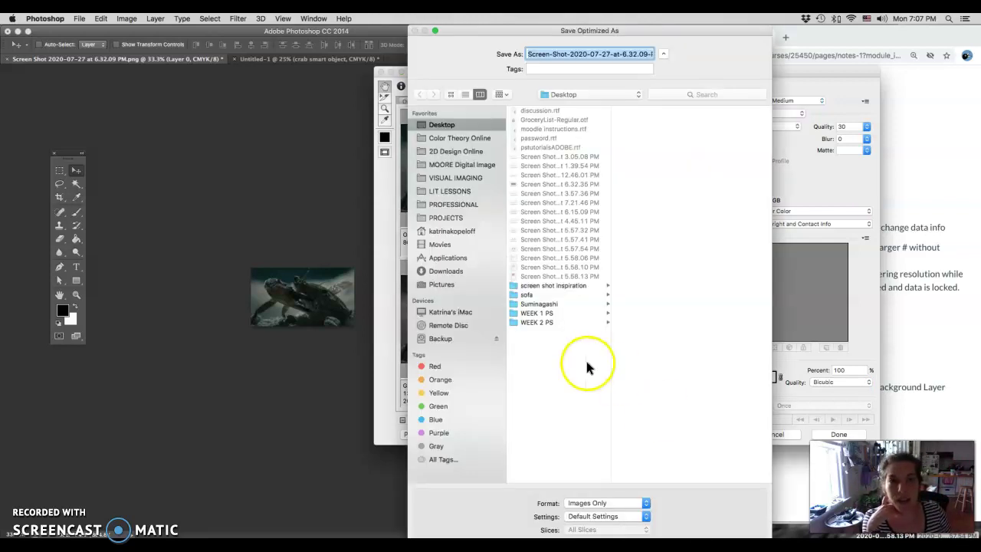
pyautogui.write('cra')
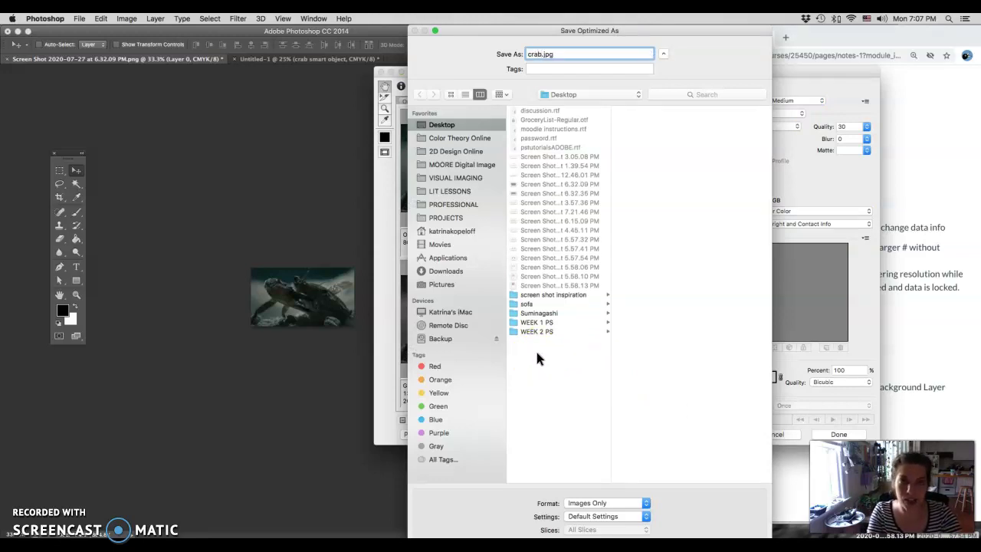
pyautogui.write('b_web')
pyautogui.click(546, 54)
pyautogui.doubleClick(547, 53)
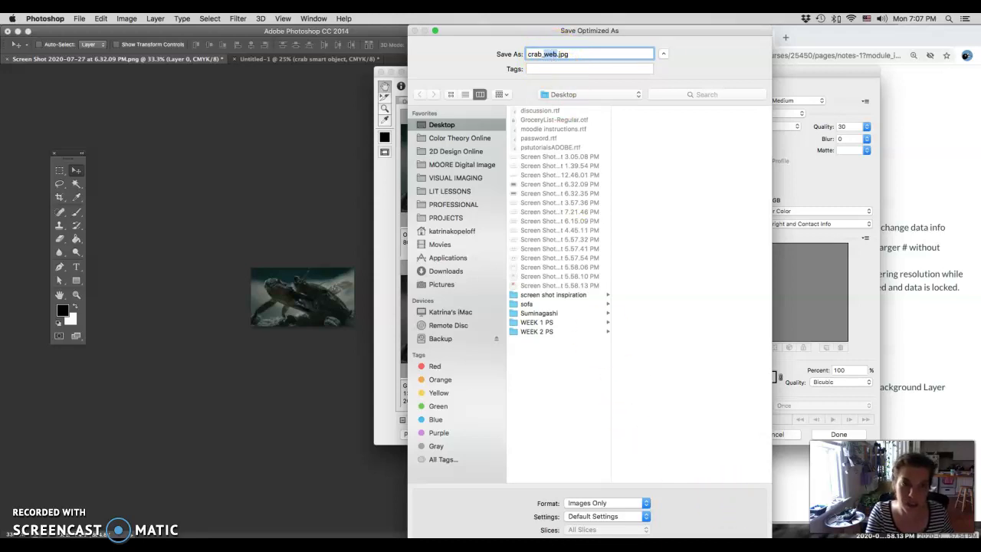
pyautogui.press('Return')
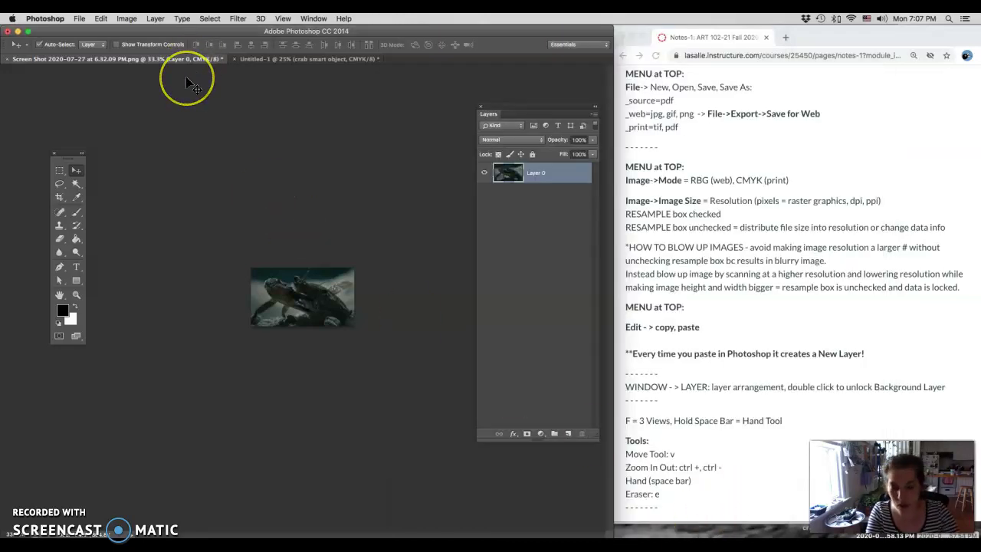
pyautogui.press('super+alt+i')
# Review the 300 pixels/inch resolution and cancel Image Size without changes.
pyautogui.click(320, 158)
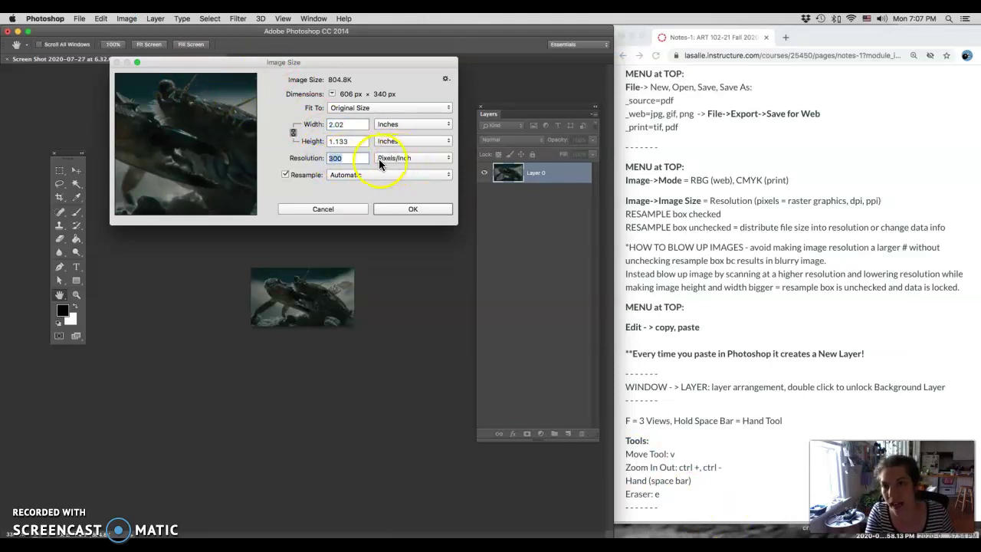
pyautogui.click(332, 207)
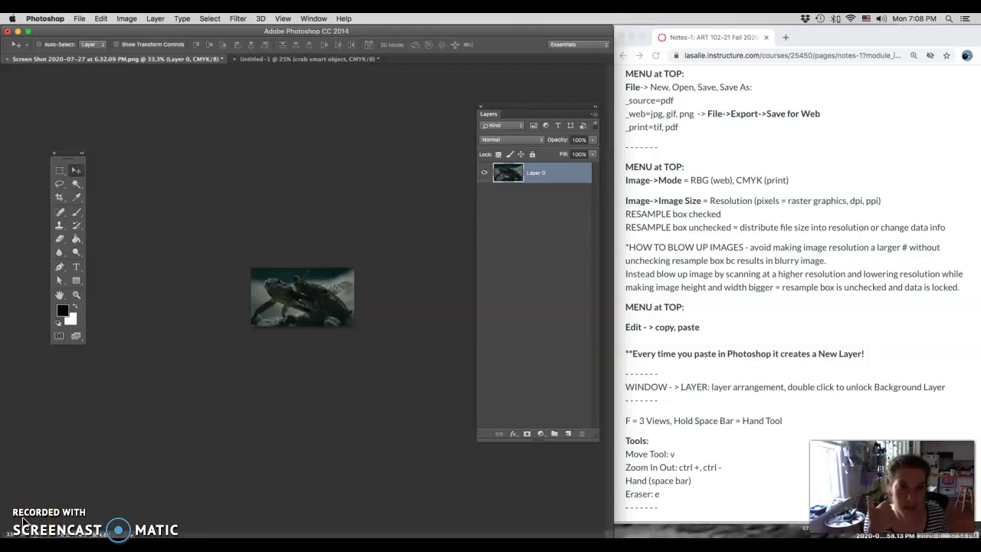
pyautogui.click(758, 174)
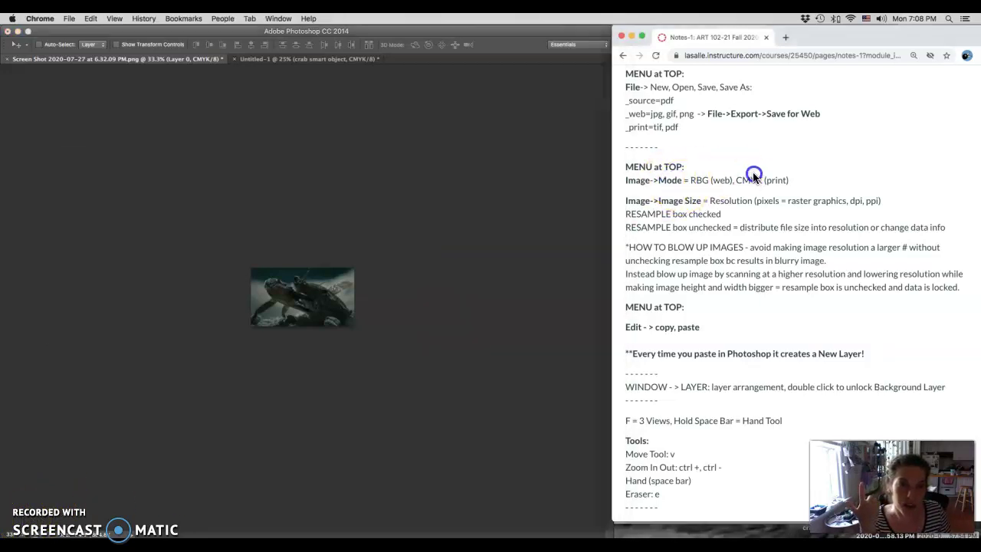
pyautogui.moveTo(684, 200); pyautogui.dragTo(820, 196)
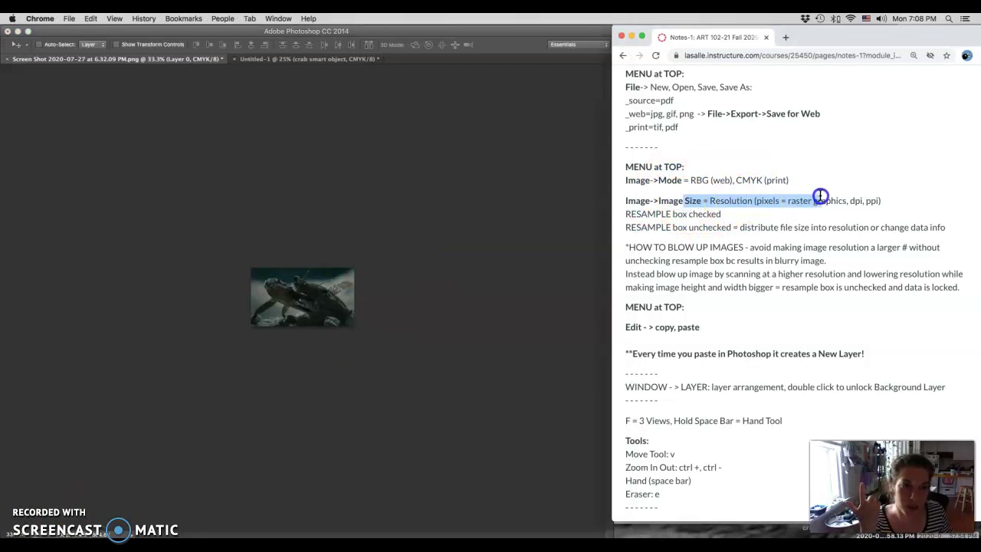
pyautogui.moveTo(820, 197); pyautogui.dragTo(822, 197)
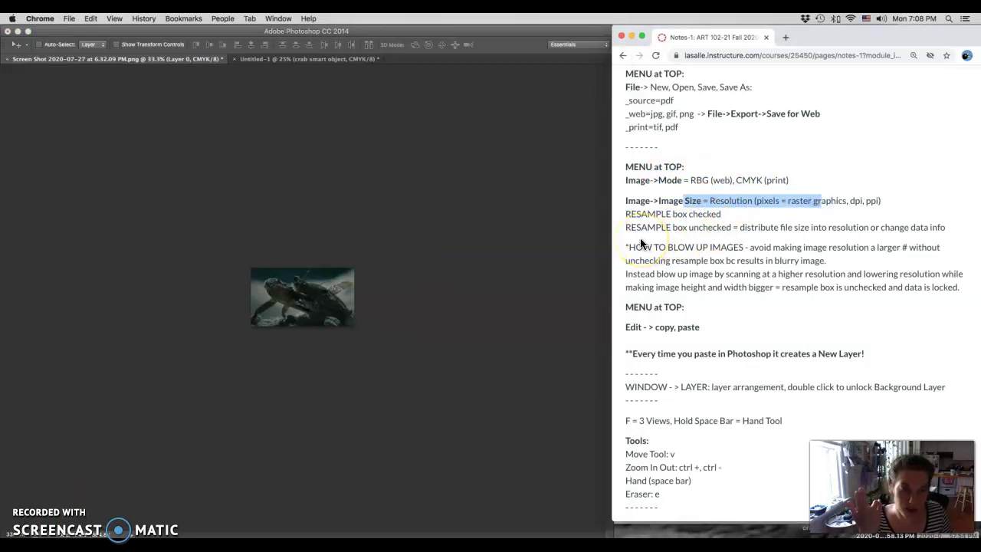
pyautogui.moveTo(630, 245); pyautogui.dragTo(866, 247)
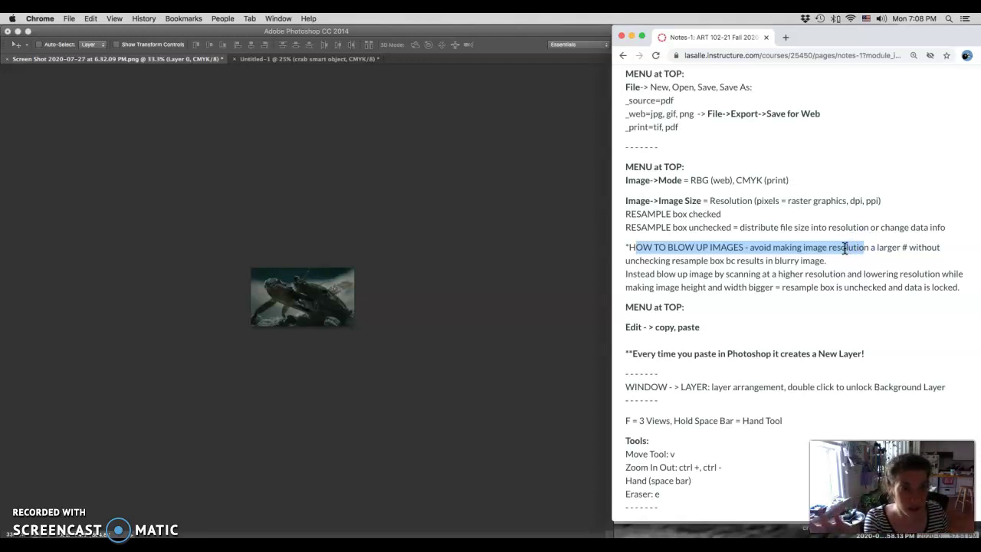
pyautogui.moveTo(826, 261); pyautogui.dragTo(778, 261)
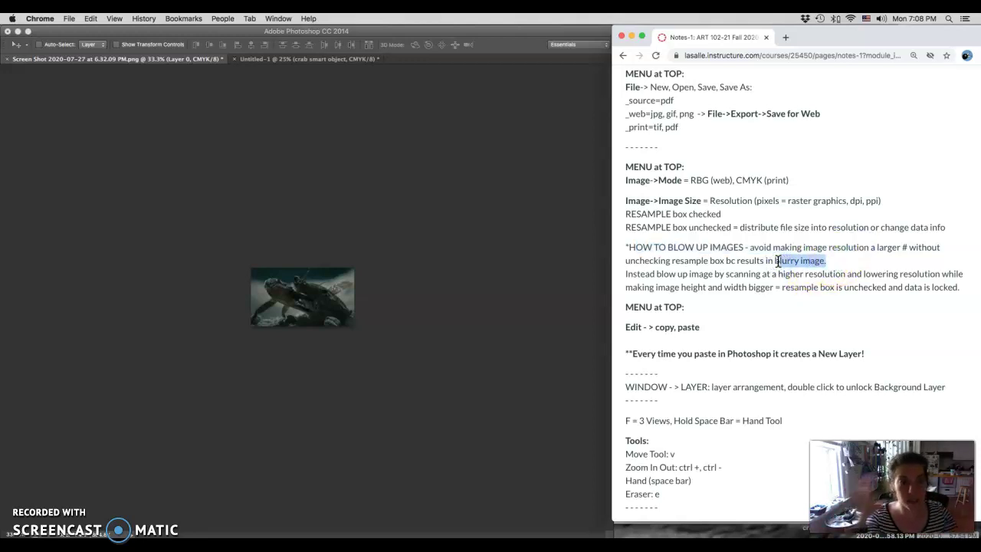